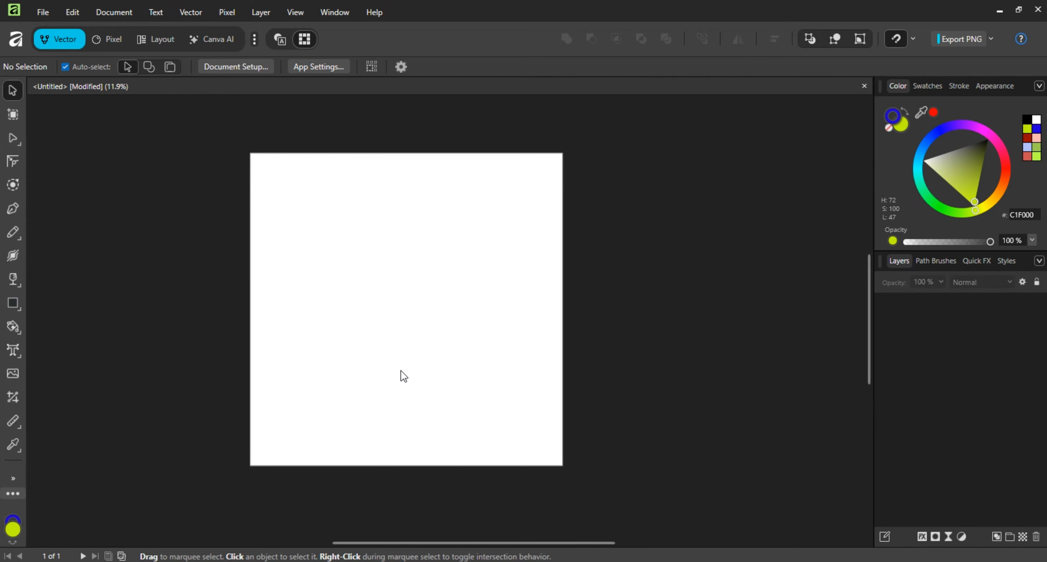
- Create an artistic text object in the upper part of the page and paste the copied biography sentence into it
scroll(401, 371, "up", 2)
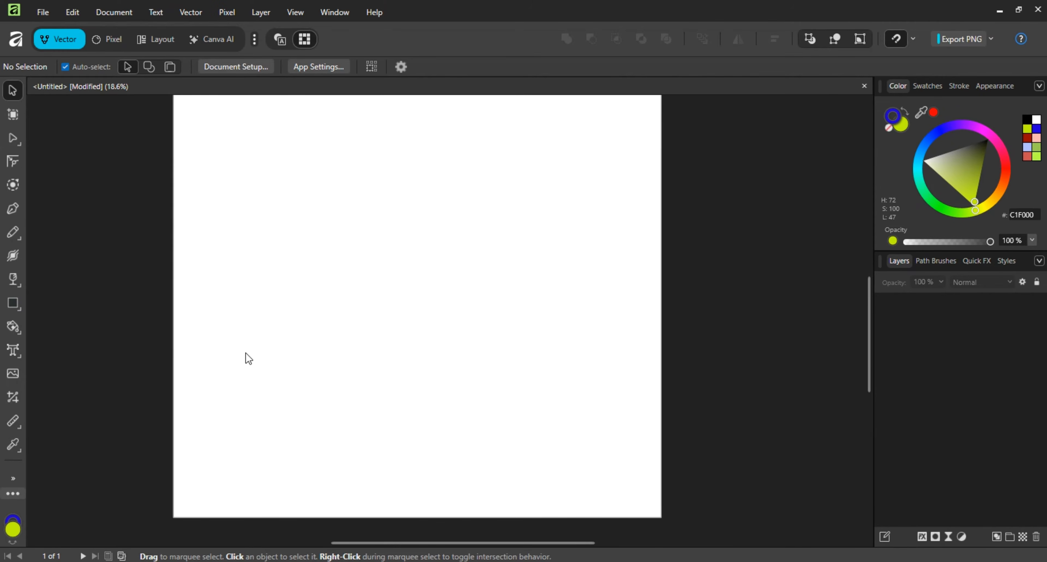
scroll(236, 354, "down", 1)
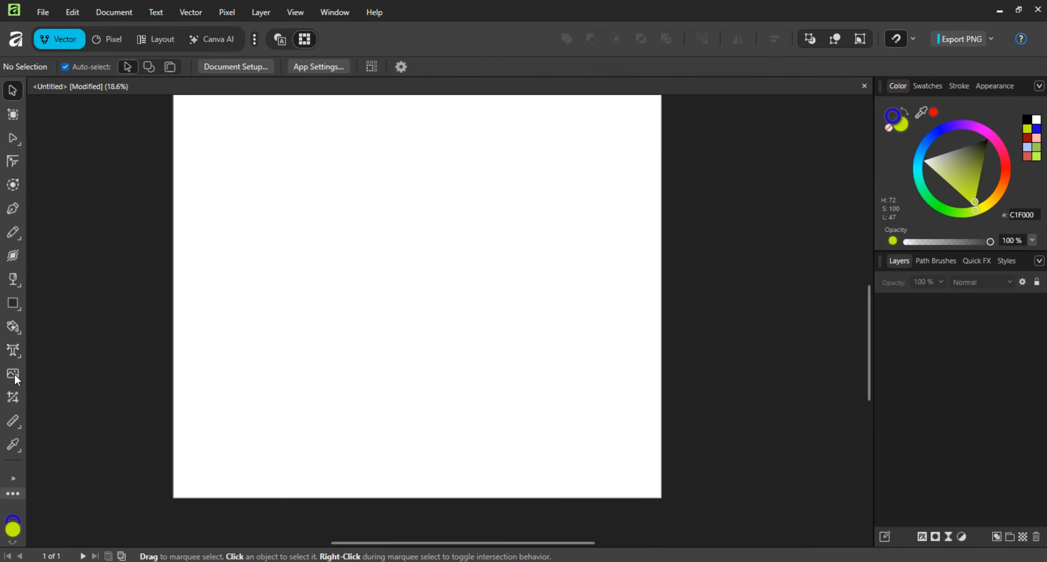
right_click(19, 354)
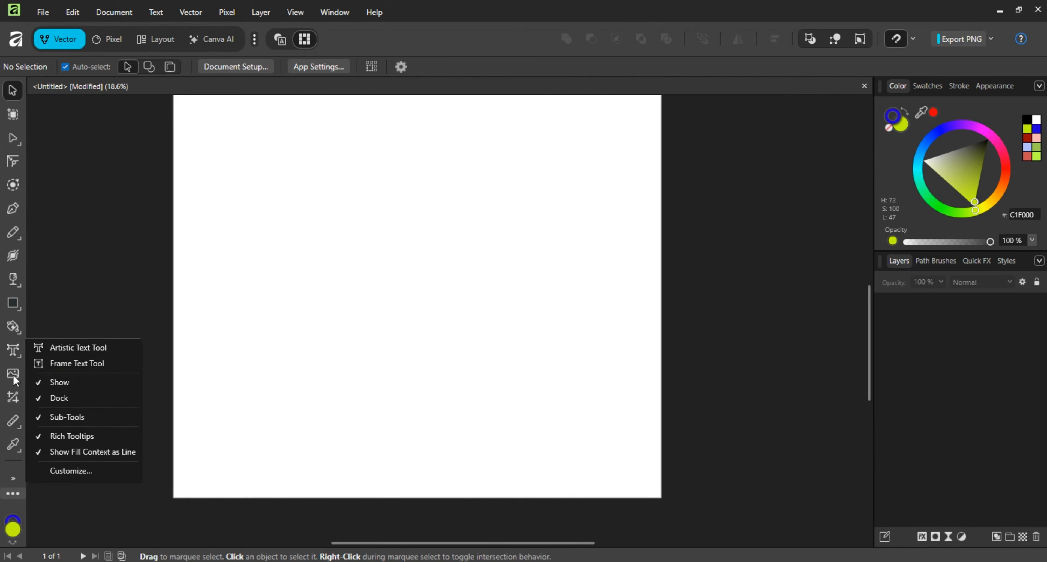
left_click(16, 352)
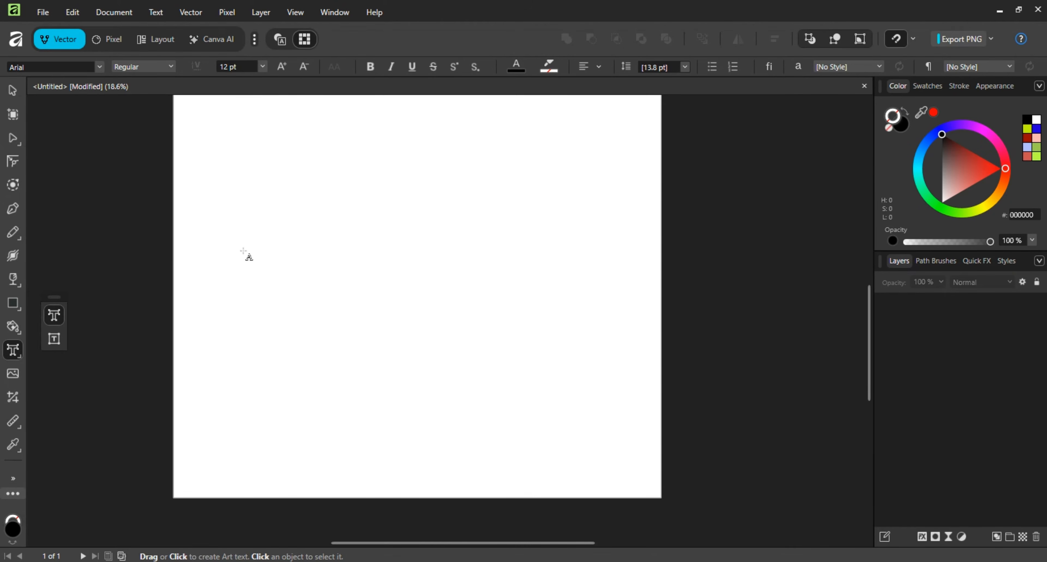
left_click(243, 232)
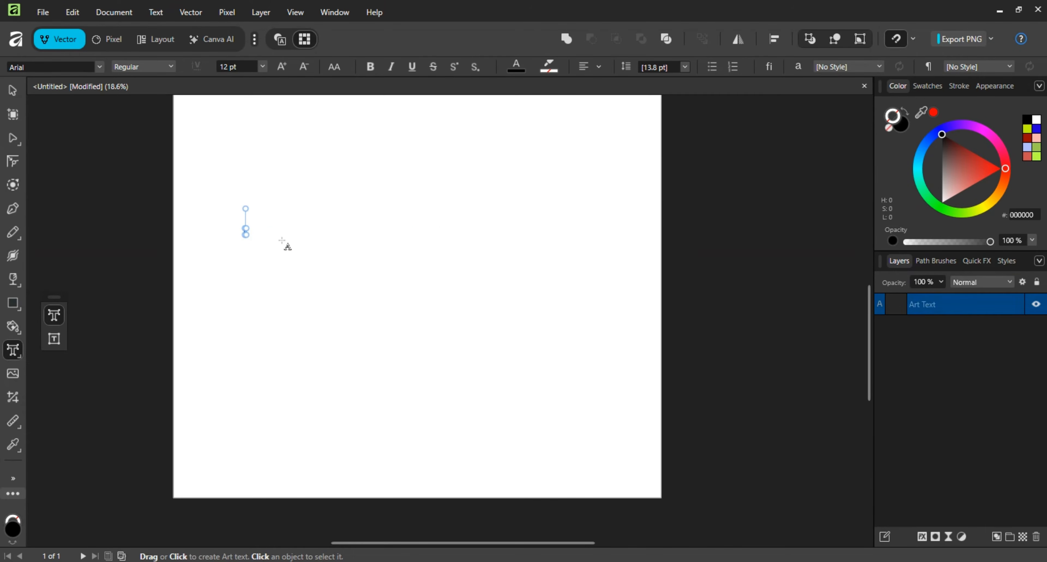
key("ctrl+v")
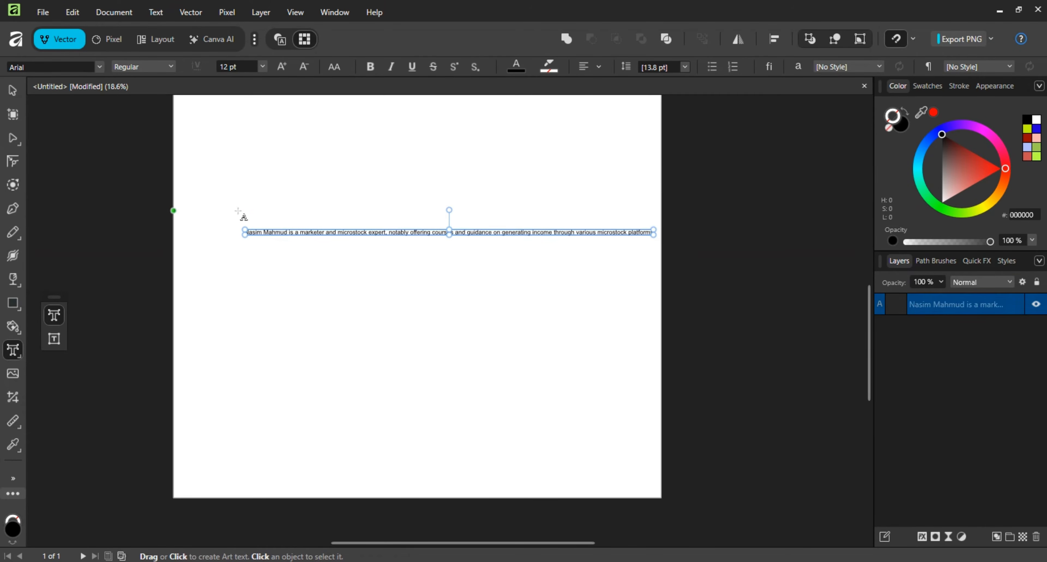
key("Escape")
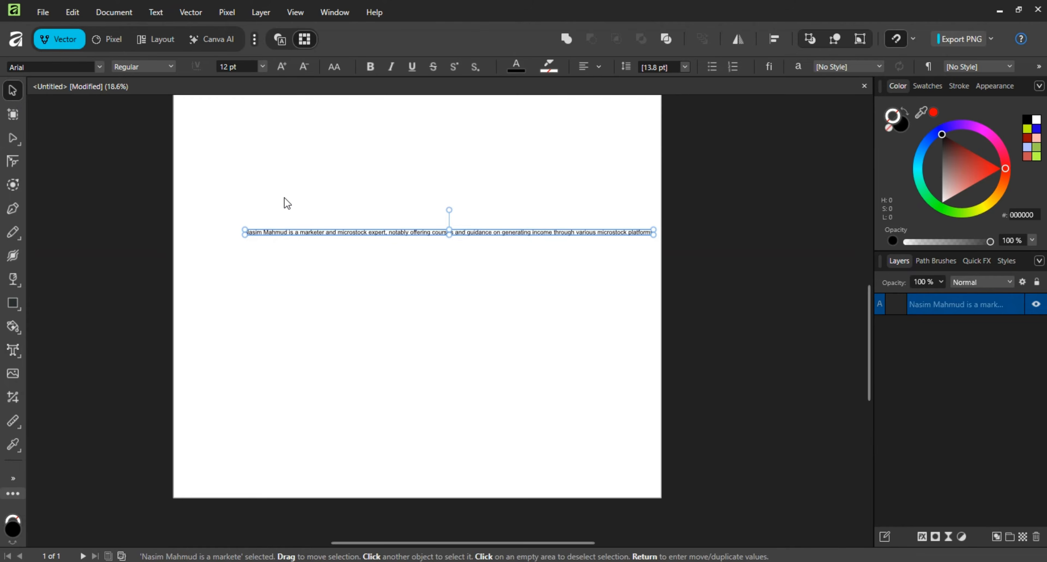
- Set the pasted text's font to BenSen and show its available font styles
left_click_drag(245, 173, 399, 300)
left_click(100, 66)
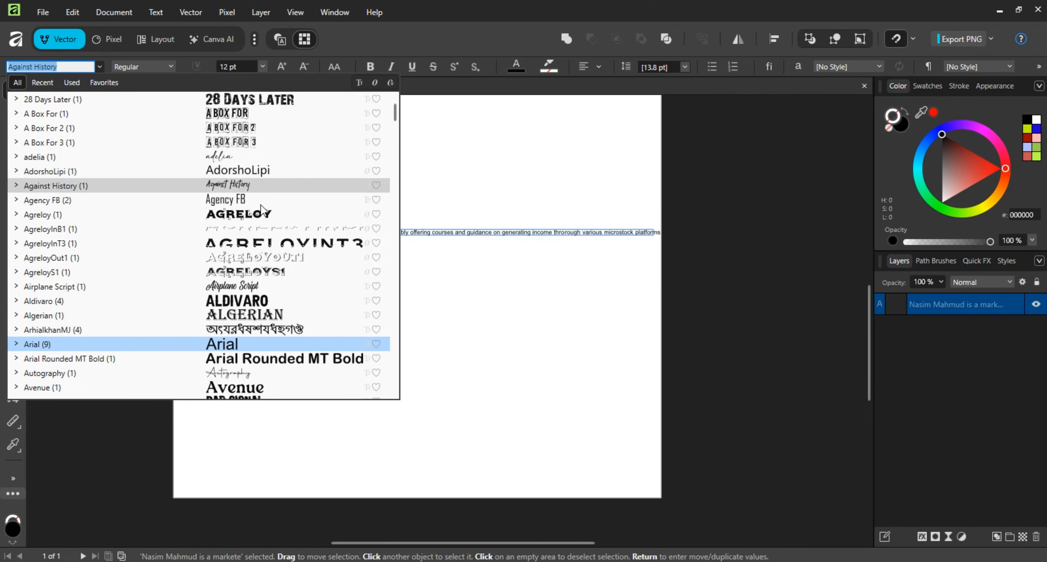
scroll(252, 185, "down", 4)
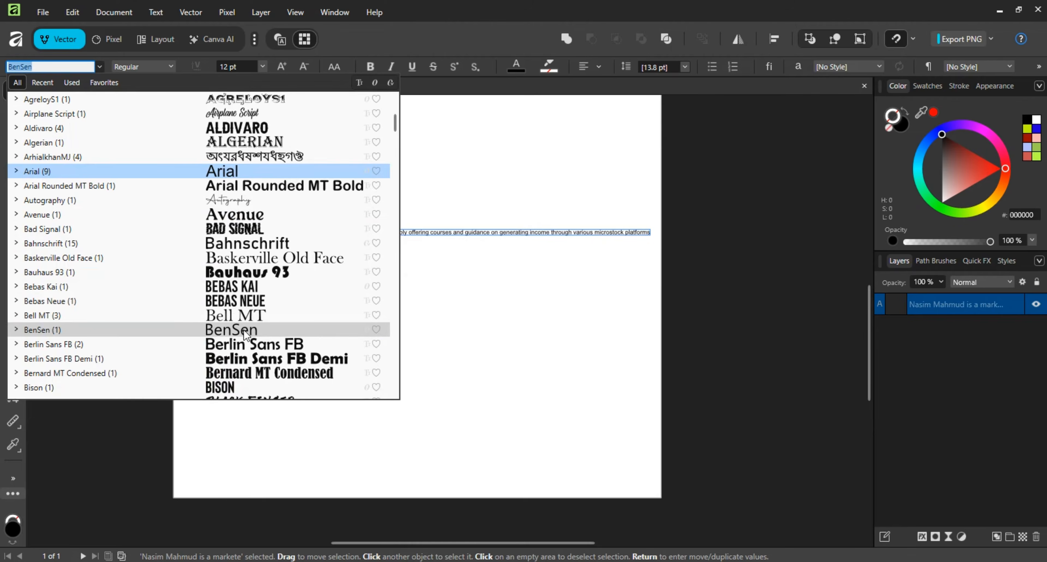
left_click(244, 329)
left_click(171, 66)
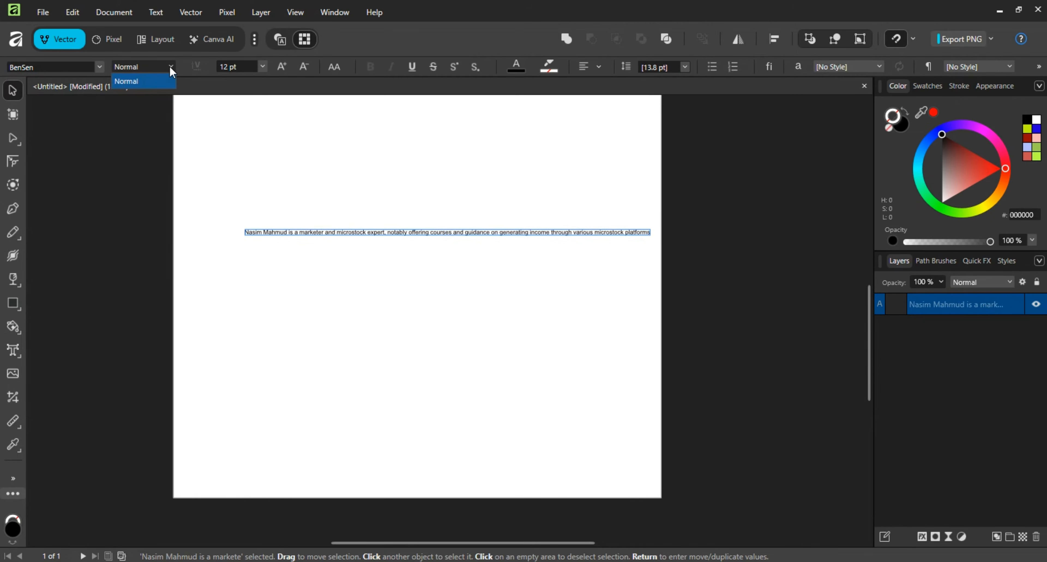
- Try a font size of 22 pt on the text and return it to 12 pt
left_click(262, 67)
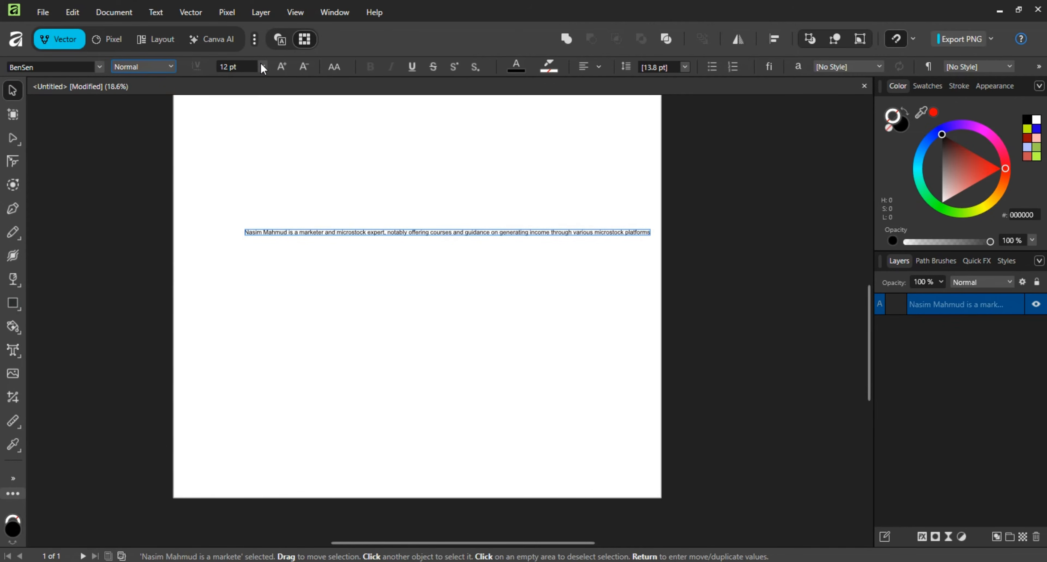
left_click(263, 66)
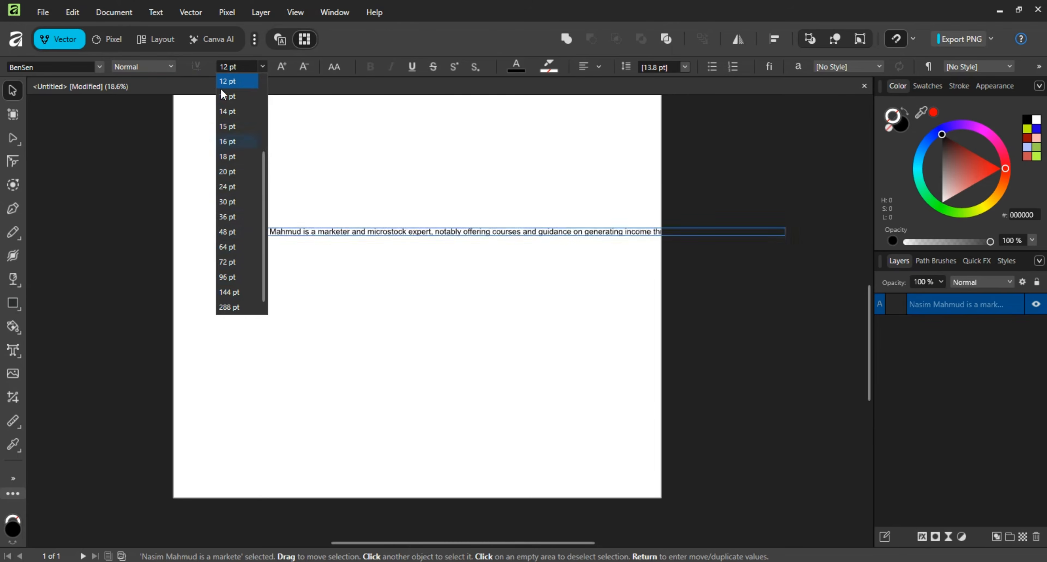
left_click(237, 72)
left_click(238, 66)
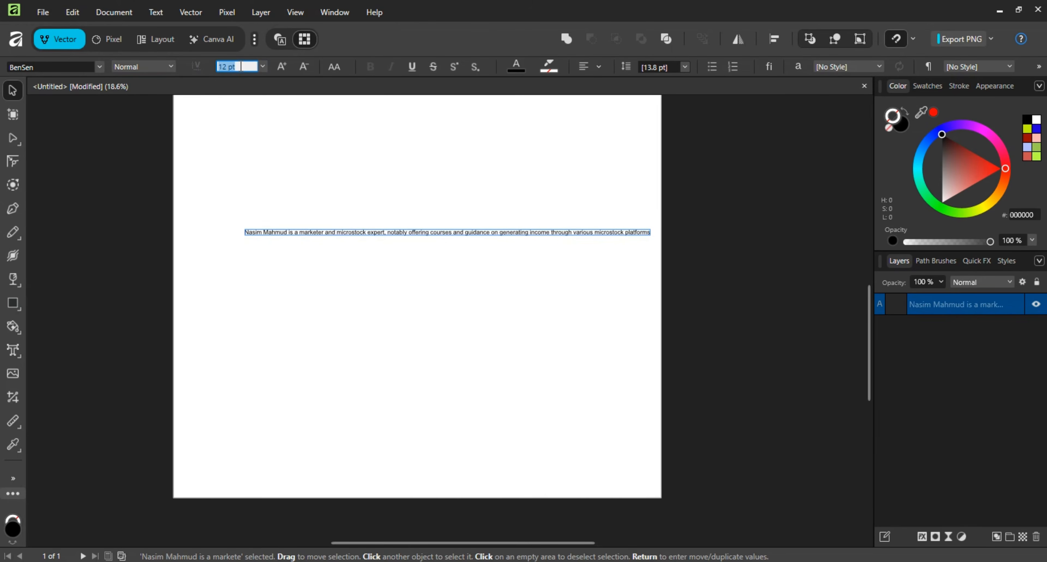
type("22")
key("Return")
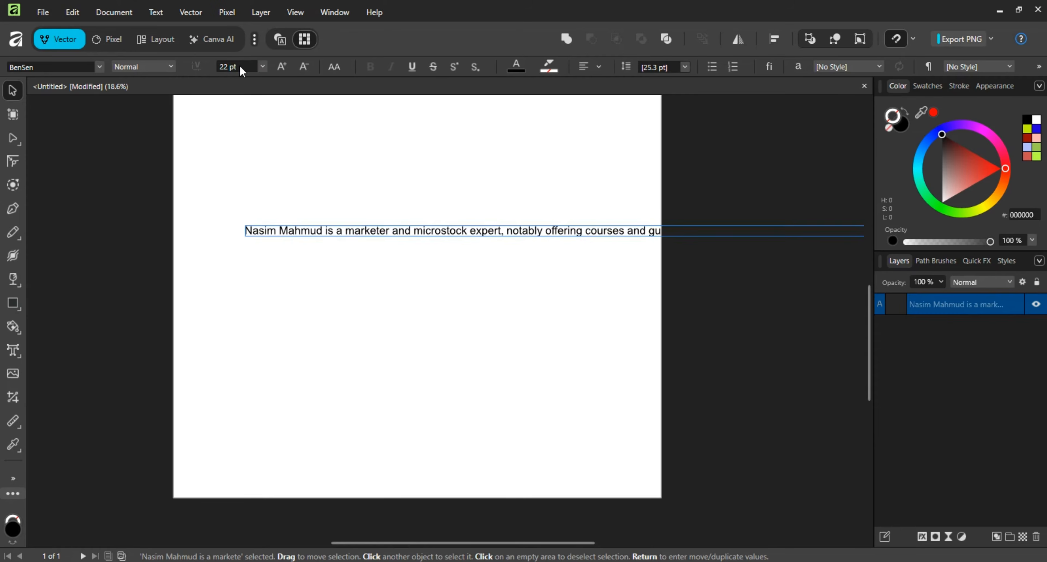
left_click(263, 66)
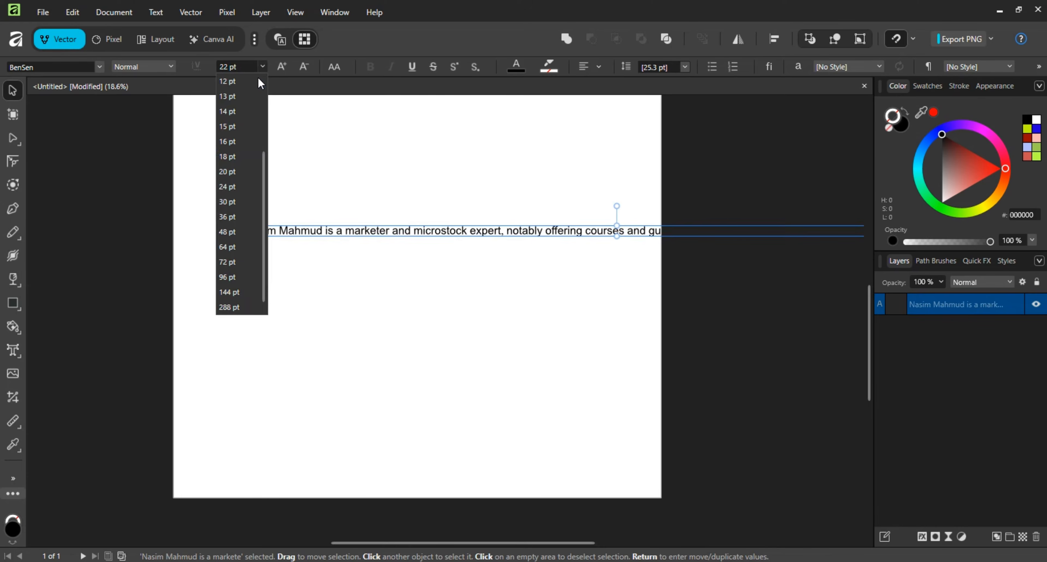
left_click(231, 81)
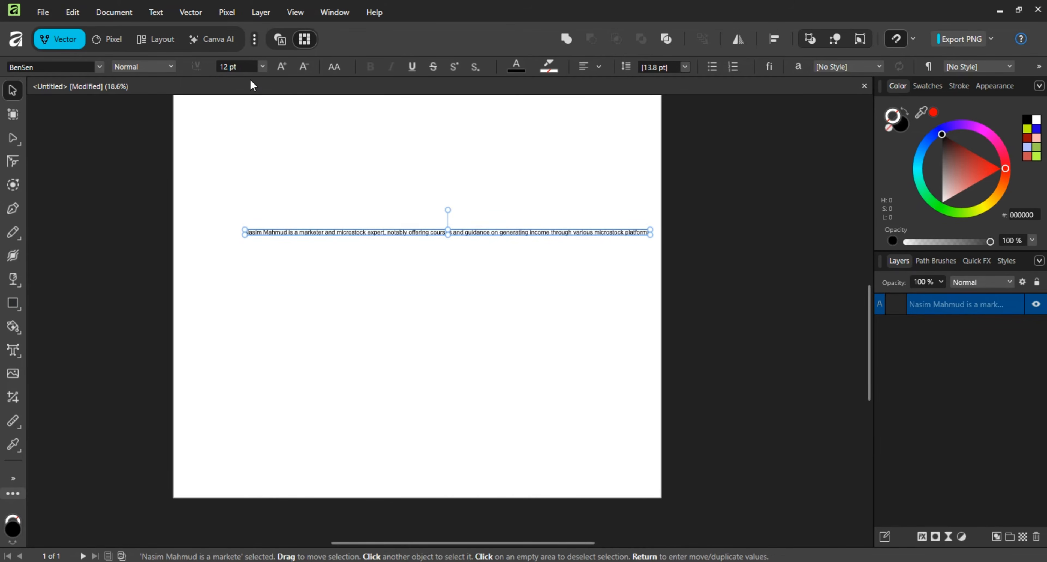
- Increase the text's font size by one step to 13 pt and decrease it again to 12 pt, twice
scroll(457, 266, "up", 3)
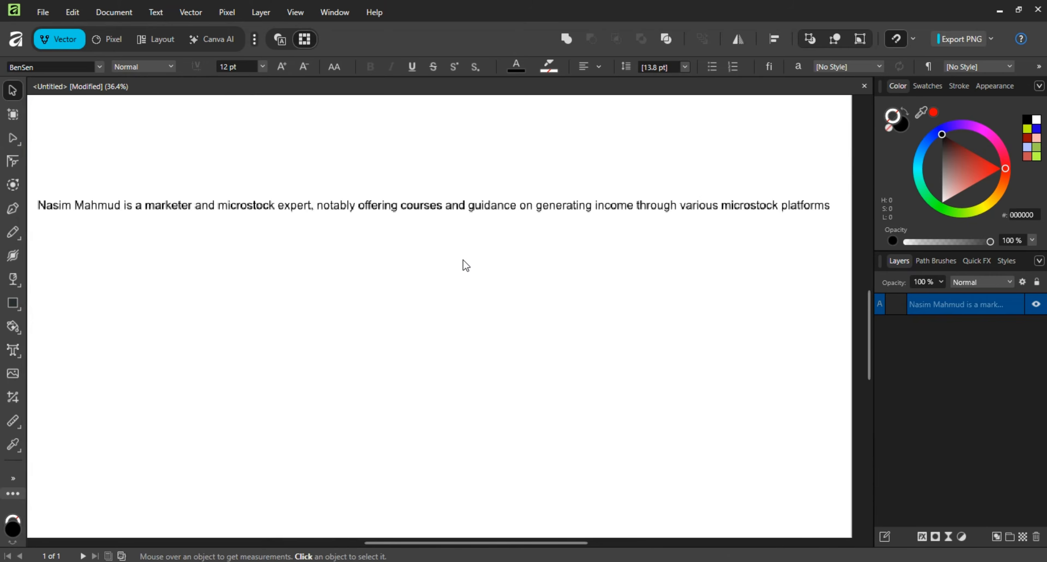
scroll(462, 265, "up", 2)
scroll(430, 238, "up", 2)
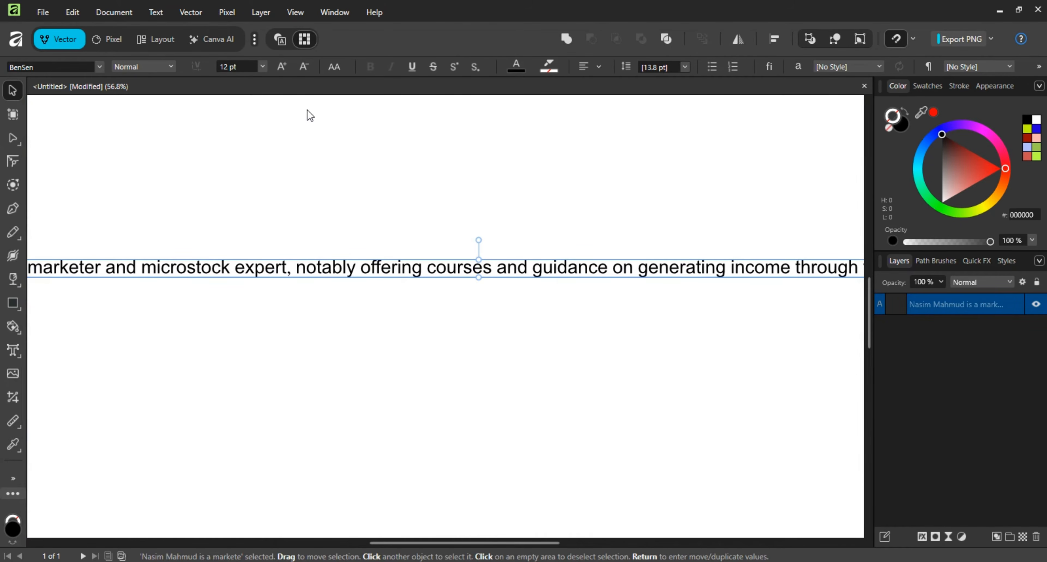
left_click(287, 66)
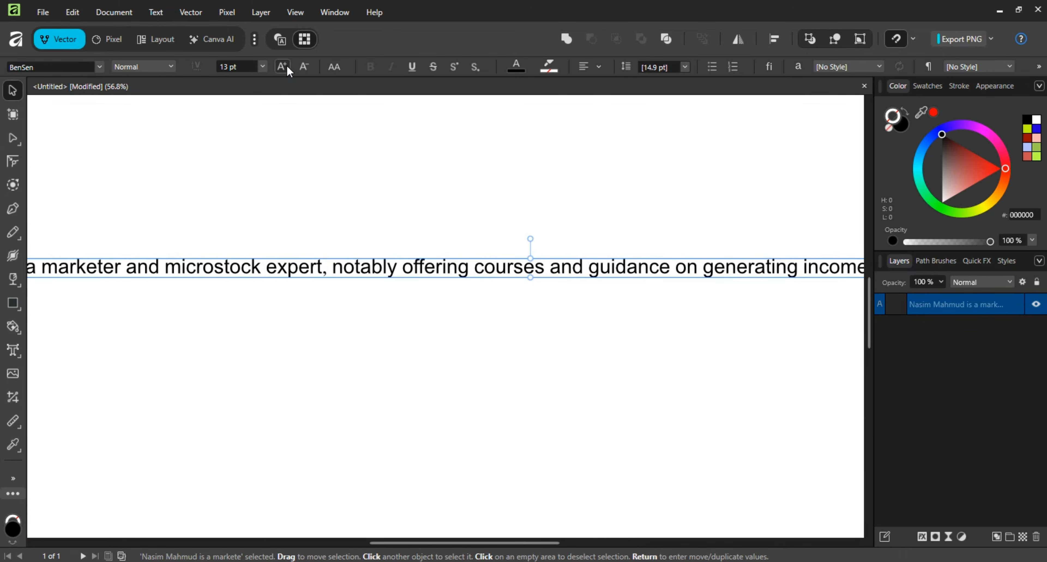
left_click(305, 67)
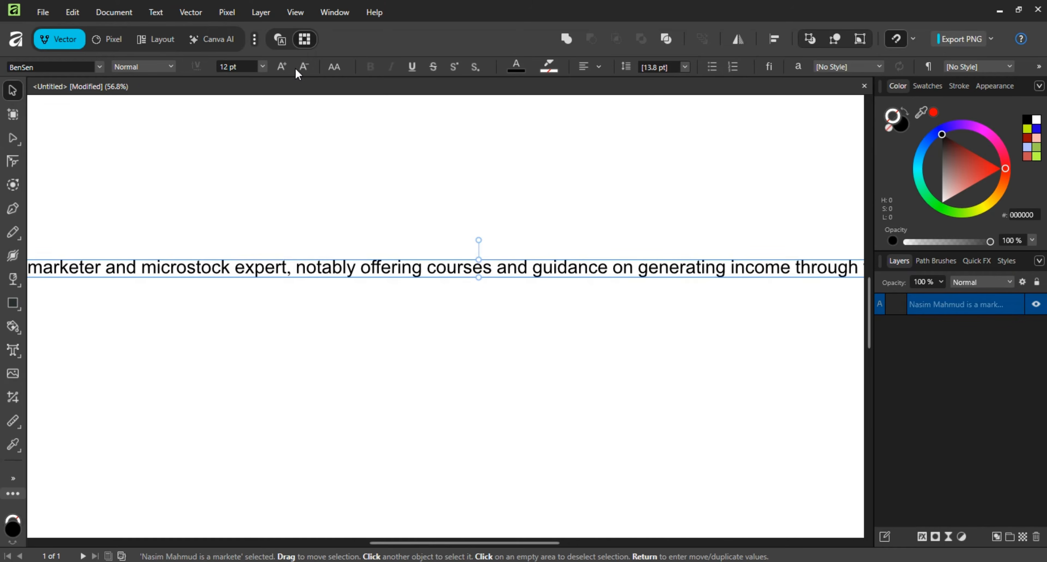
left_click(286, 71)
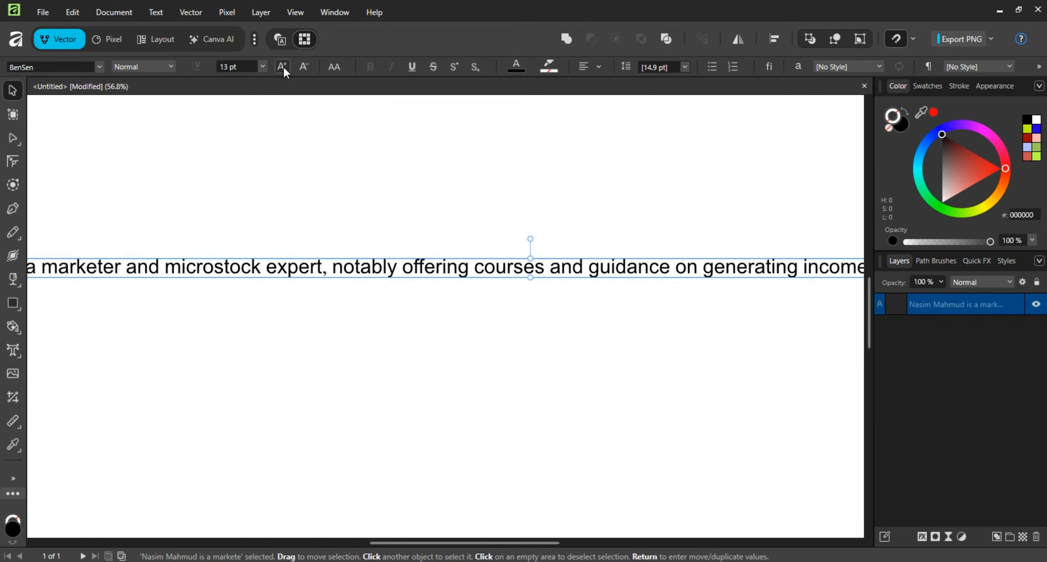
left_click(304, 68)
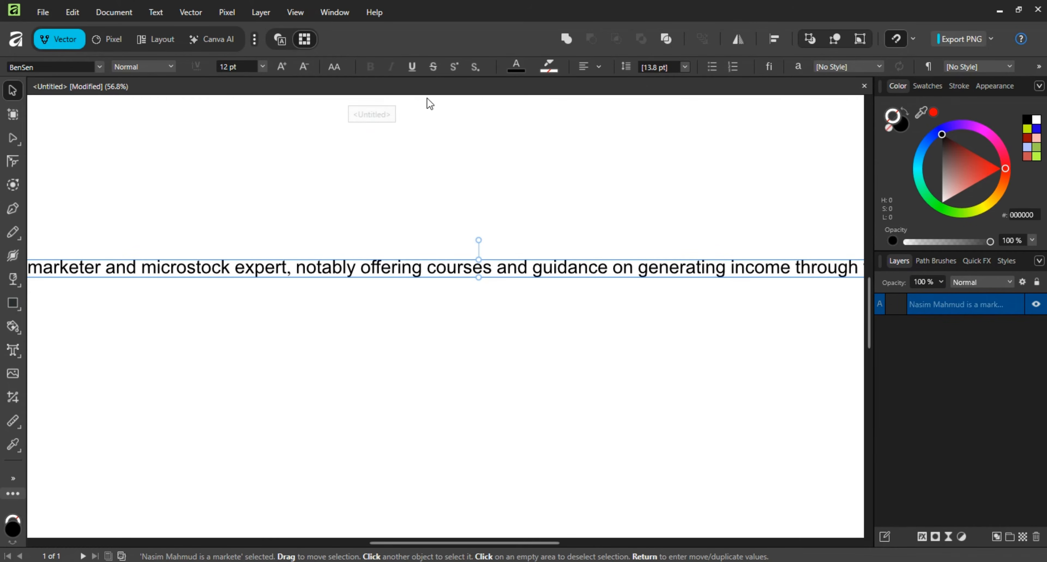
- Apply underline and strikethrough to the text
left_click(412, 68)
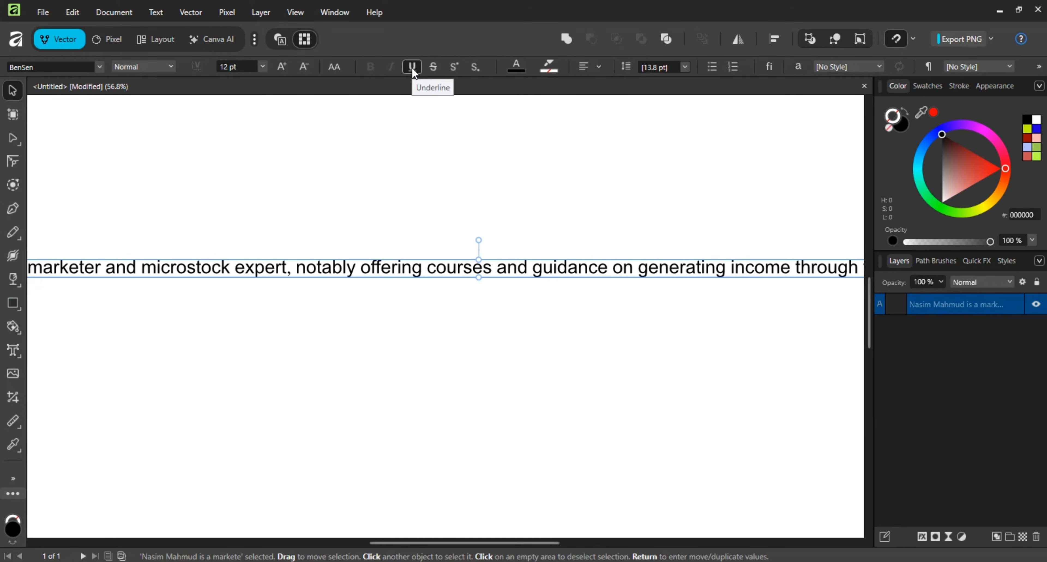
left_click(436, 68)
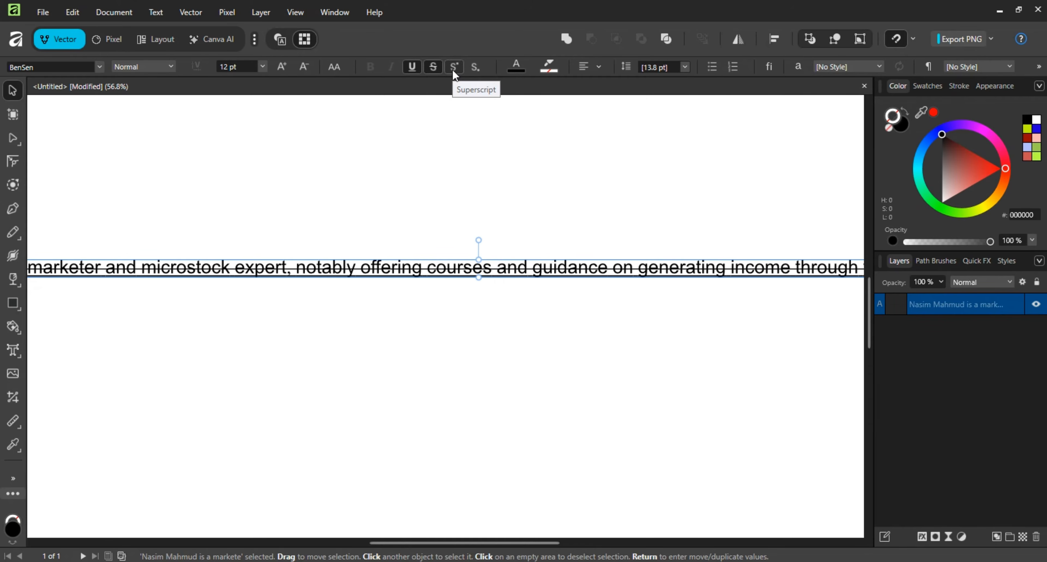
- Try several colours from the spectrum as the text's fill and settle on pinkish red FF0043
left_click(520, 70)
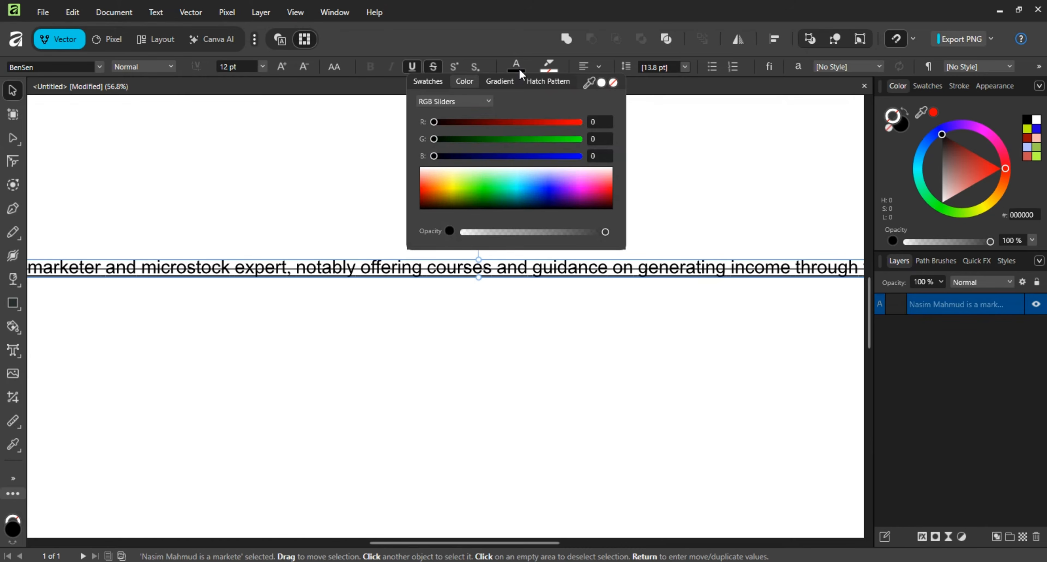
left_click(457, 181)
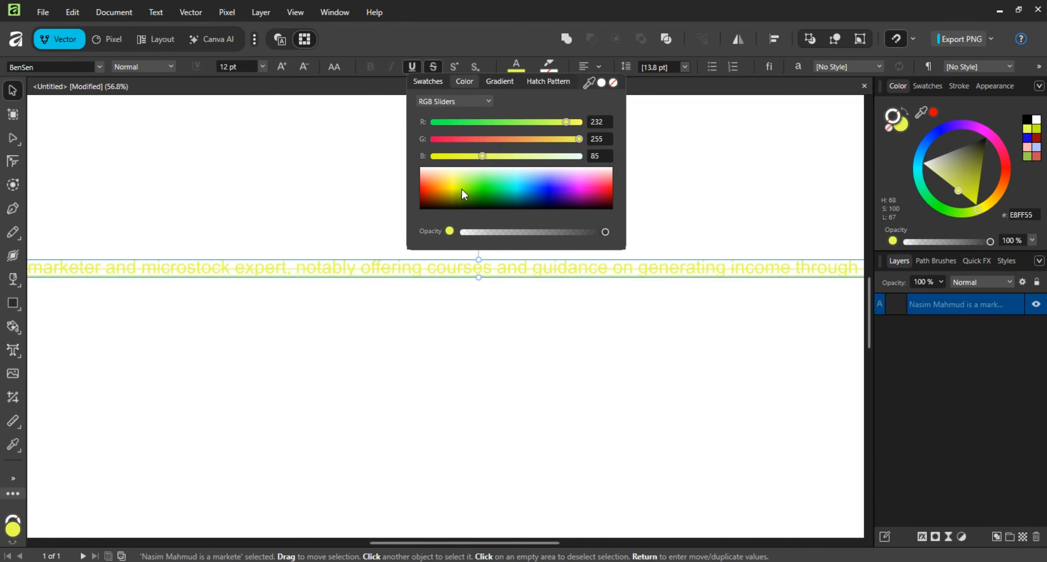
left_click(432, 183)
mouse_move(424, 180)
left_mouse_down()
mouse_move(442, 192)
mouse_move(433, 180)
left_mouse_up()
left_click_drag(594, 191, 605, 187)
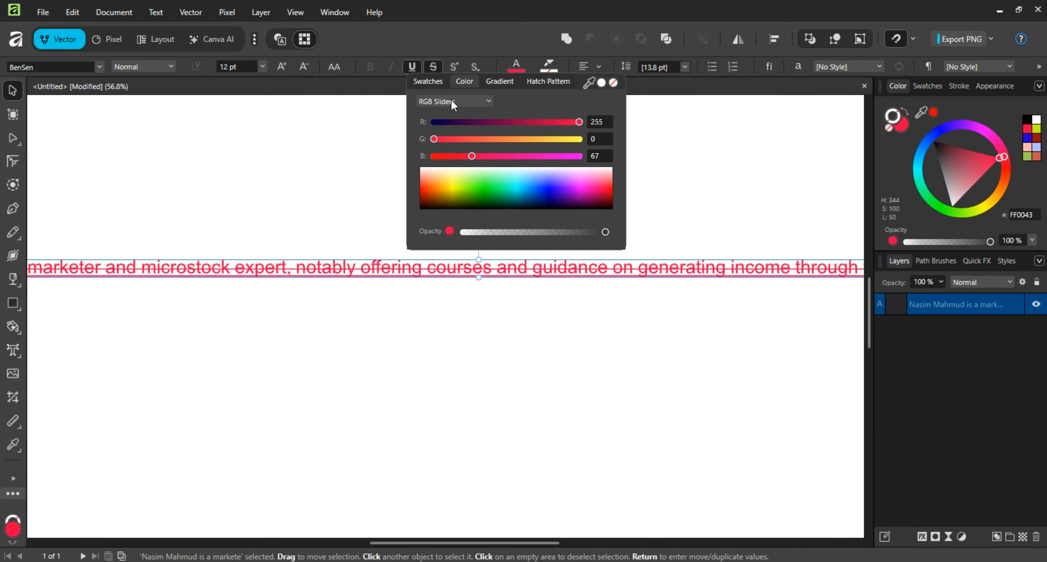
- Apply a linear white-to-red gradient to the text, adding a stop at 40% position with a 42% mid point
left_click(497, 83)
left_click(543, 118)
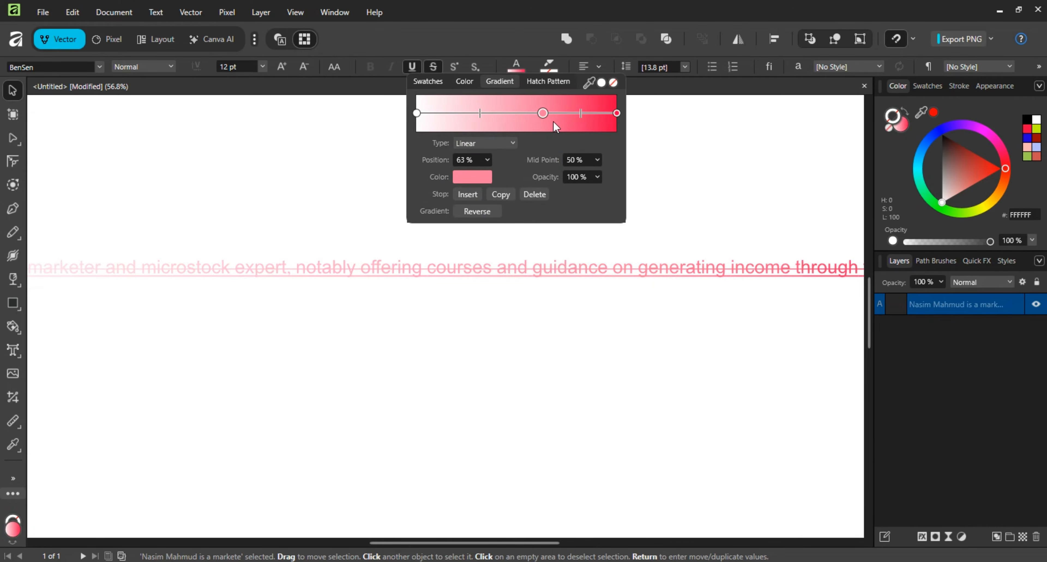
mouse_move(554, 122)
left_mouse_down()
mouse_move(580, 122)
mouse_move(498, 122)
mouse_move(557, 122)
mouse_move(502, 126)
mouse_move(535, 127)
left_mouse_up()
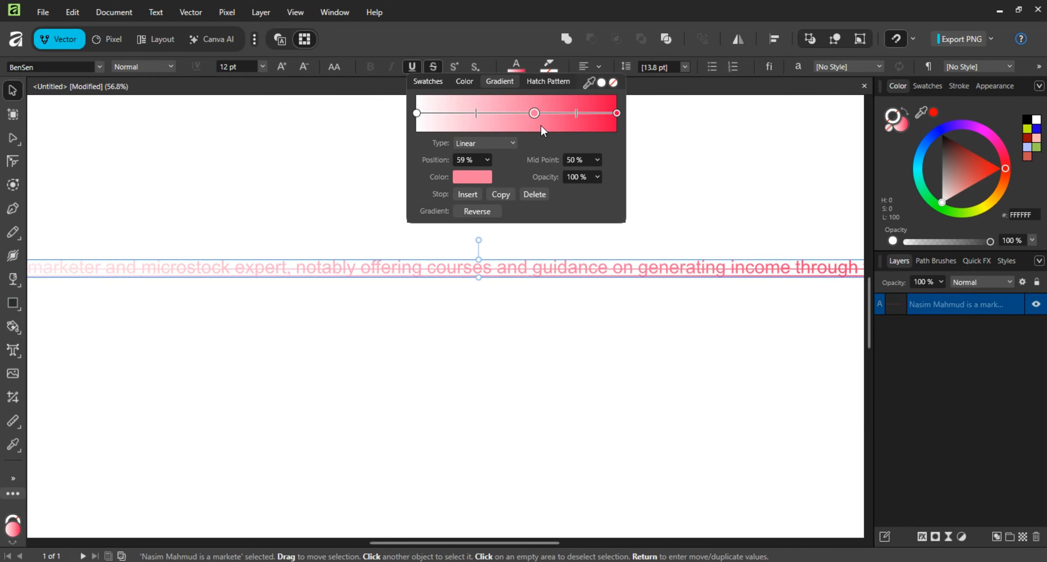
left_click(489, 159)
mouse_move(489, 175)
left_mouse_down()
mouse_move(446, 177)
mouse_move(504, 179)
mouse_move(474, 180)
left_mouse_up()
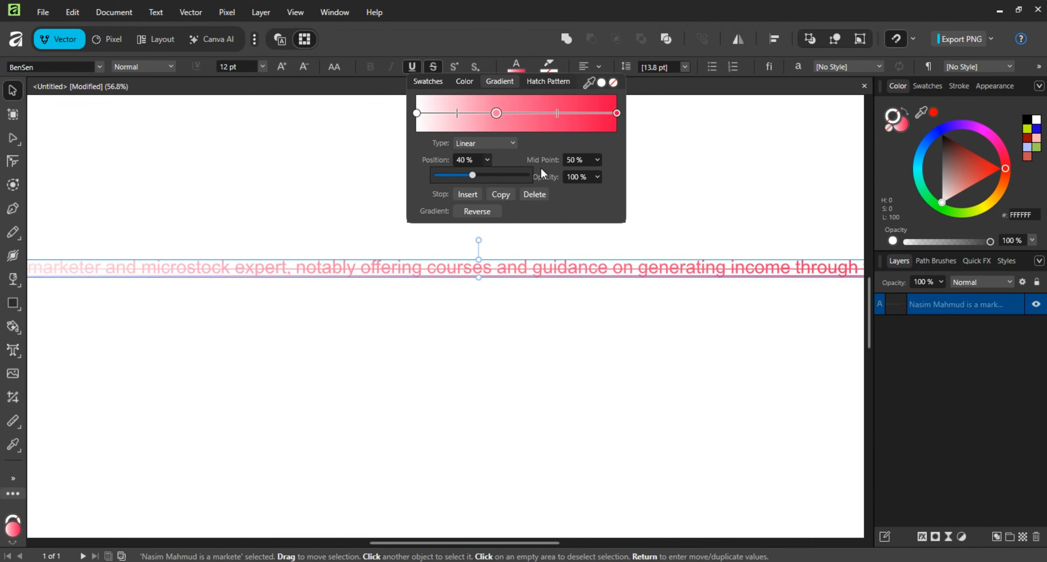
left_click(598, 160)
mouse_move(592, 170)
left_mouse_down()
mouse_move(560, 176)
mouse_move(593, 177)
left_mouse_up()
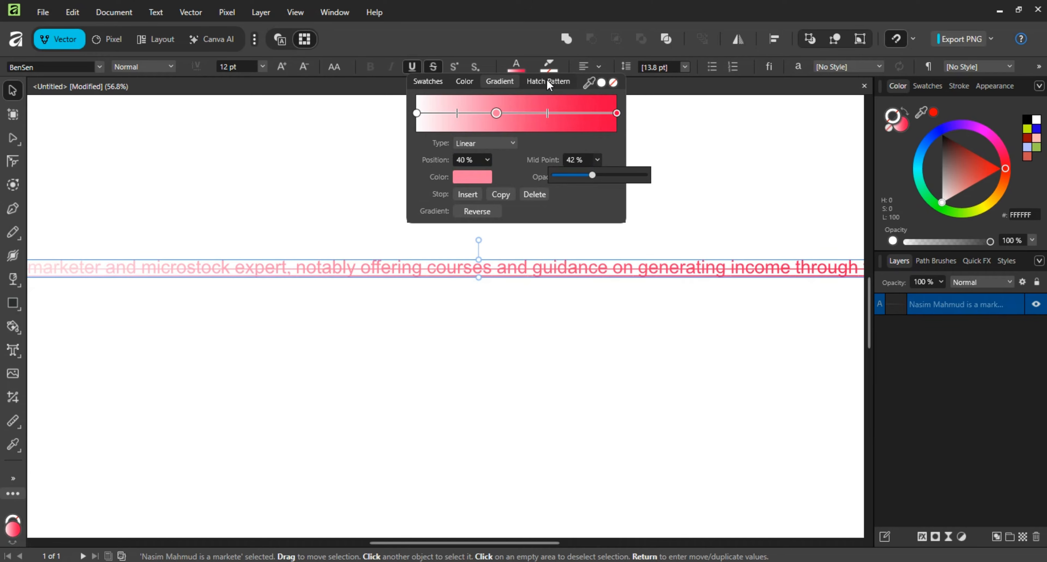
- Give the text a blue background highlight
left_click(553, 70)
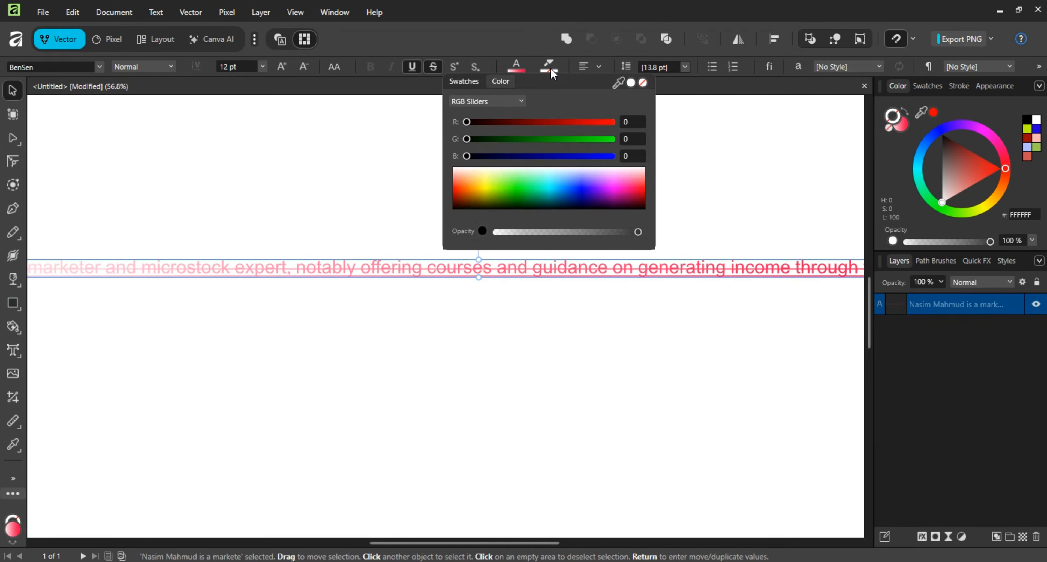
left_click_drag(486, 203, 564, 182)
- Open the paragraph alignment options for the text
left_click(599, 67)
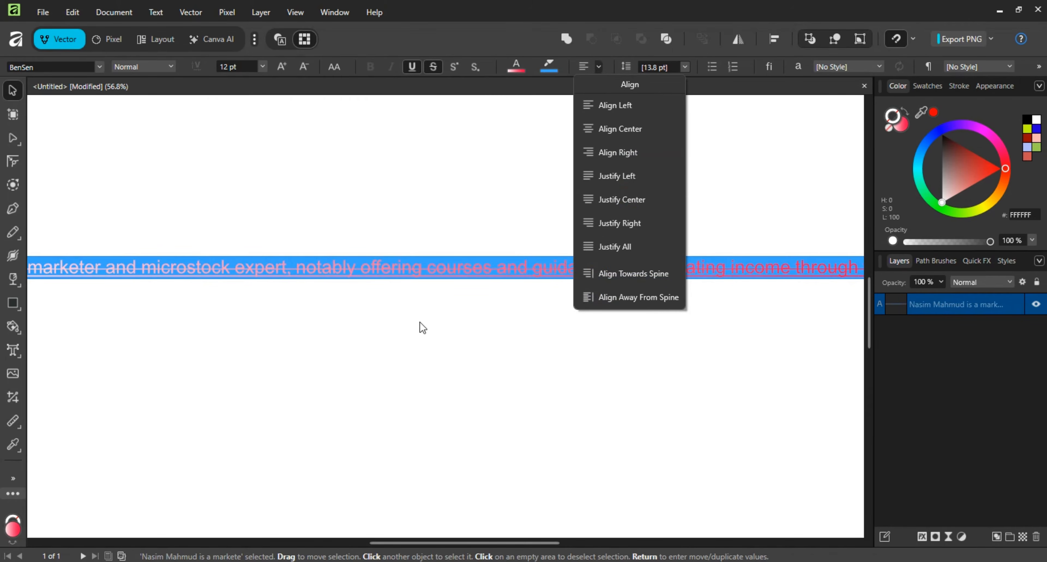
scroll(411, 330, "down", 3)
scroll(370, 337, "up", 2)
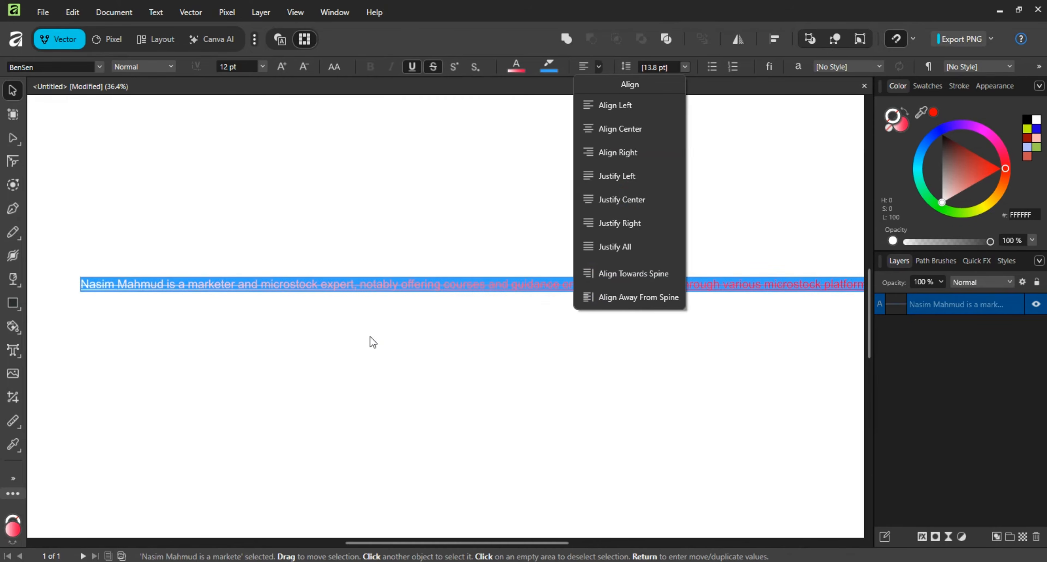
scroll(296, 332, "up", 1)
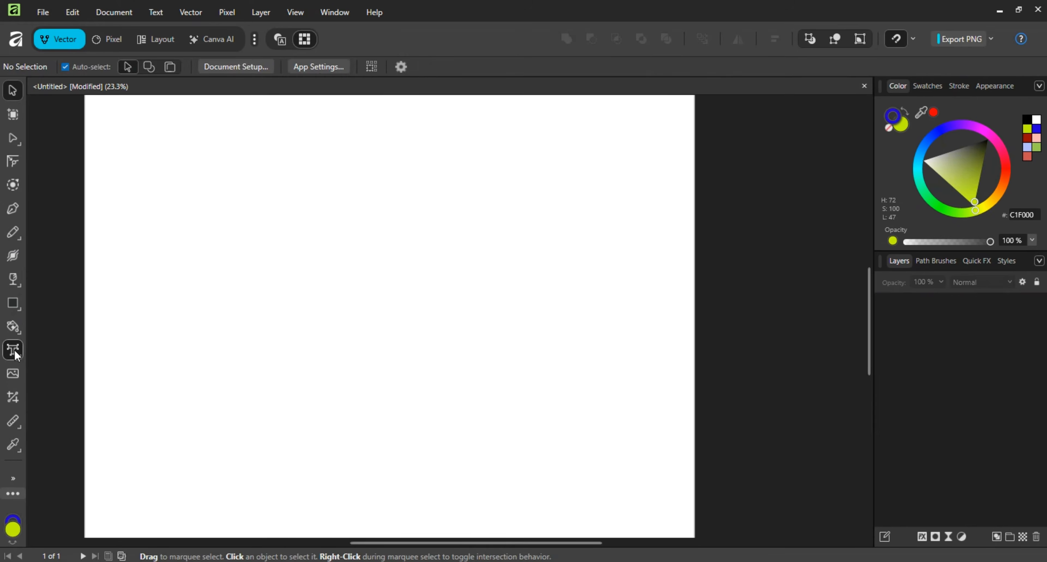
- Place a line of artistic text in the upper part of the page and paste the copied marketer biography sentence
key("t")
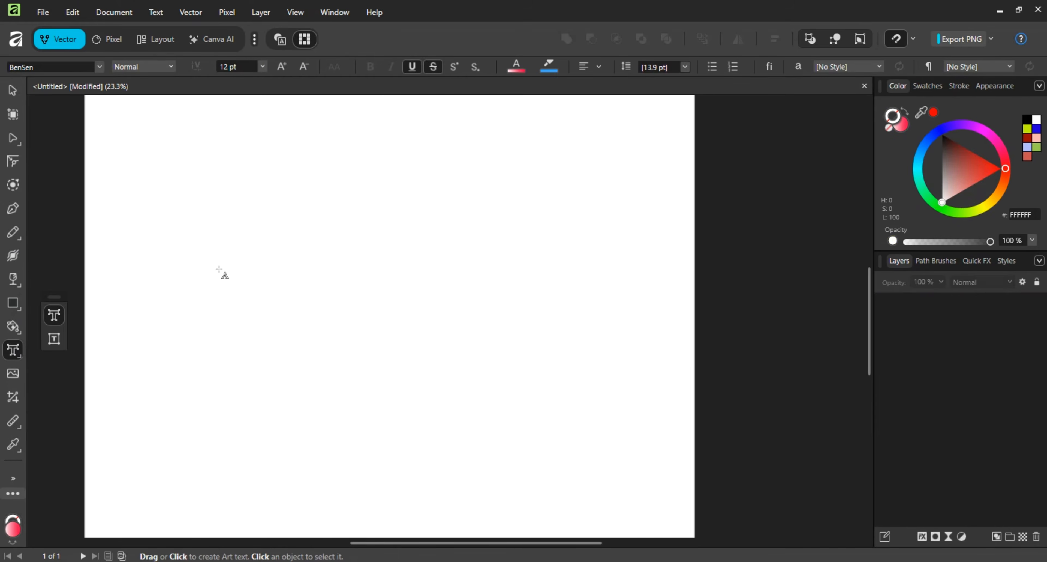
left_click(201, 224)
key("ctrl+v")
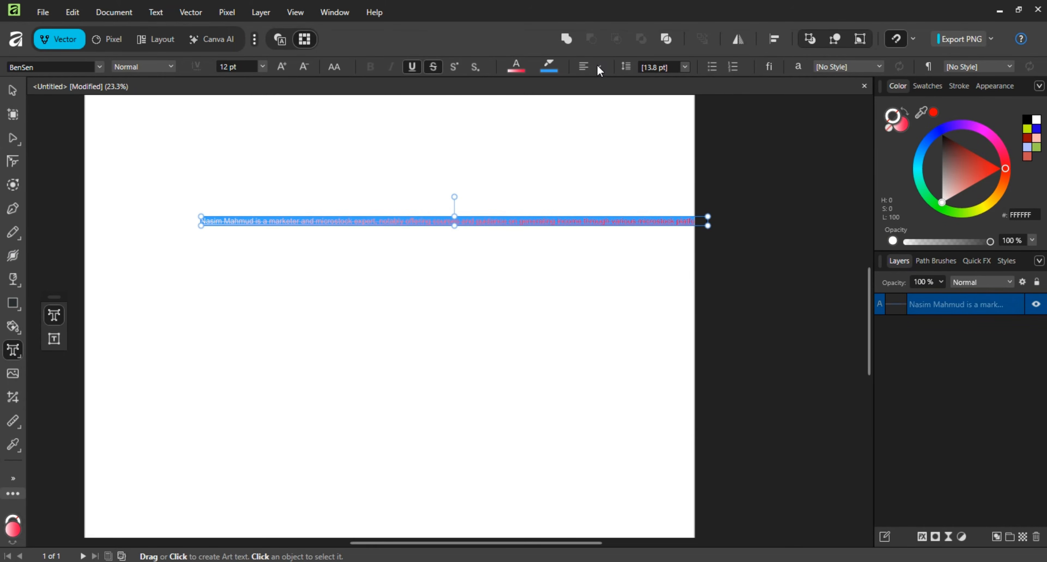
scroll(606, 150, "up", 3)
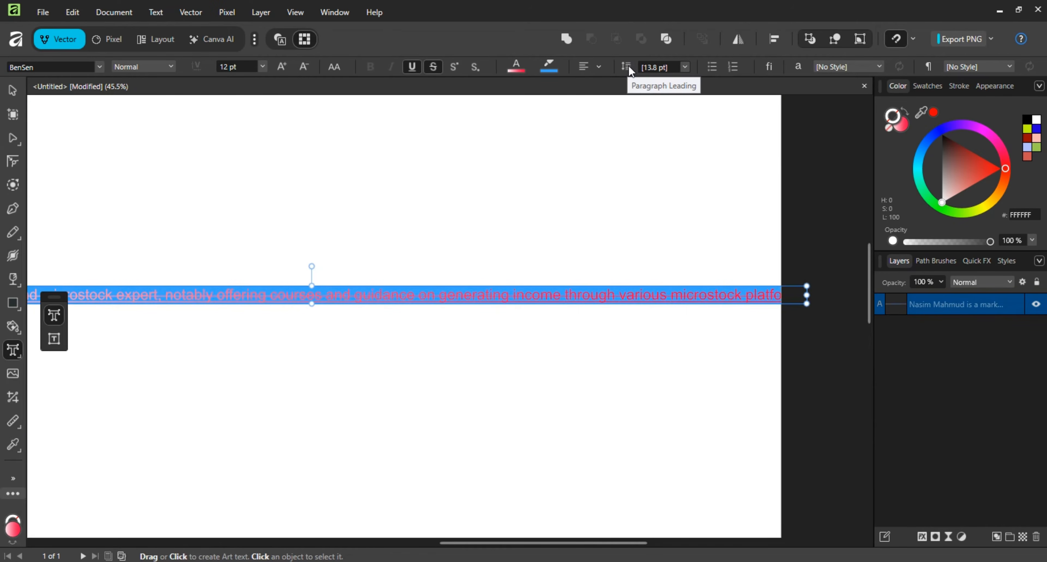
- Try 8 pt and 10 pt paragraph leading on the text and restore the Default leading
left_click(685, 66)
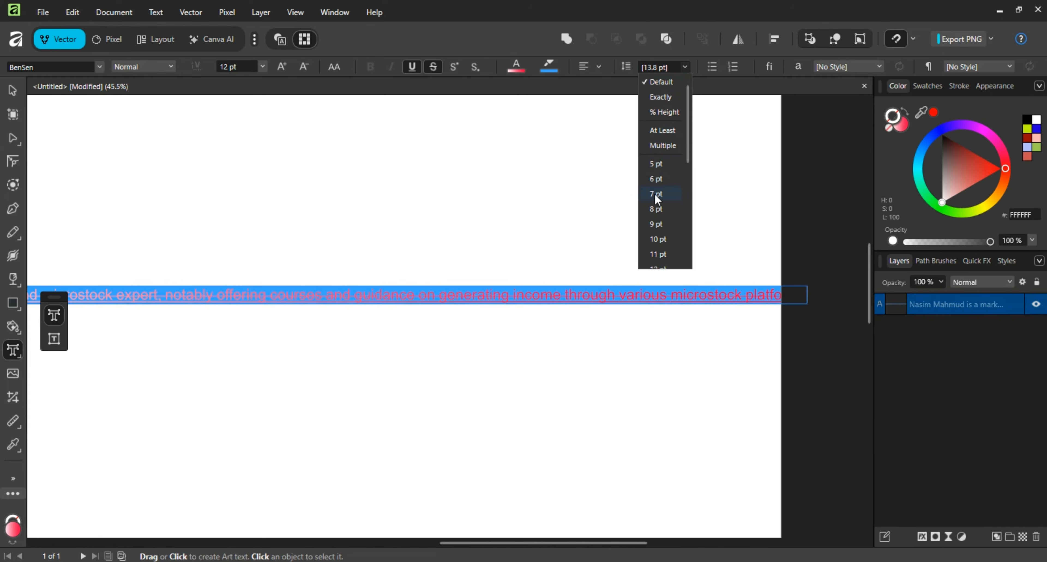
left_click(656, 210)
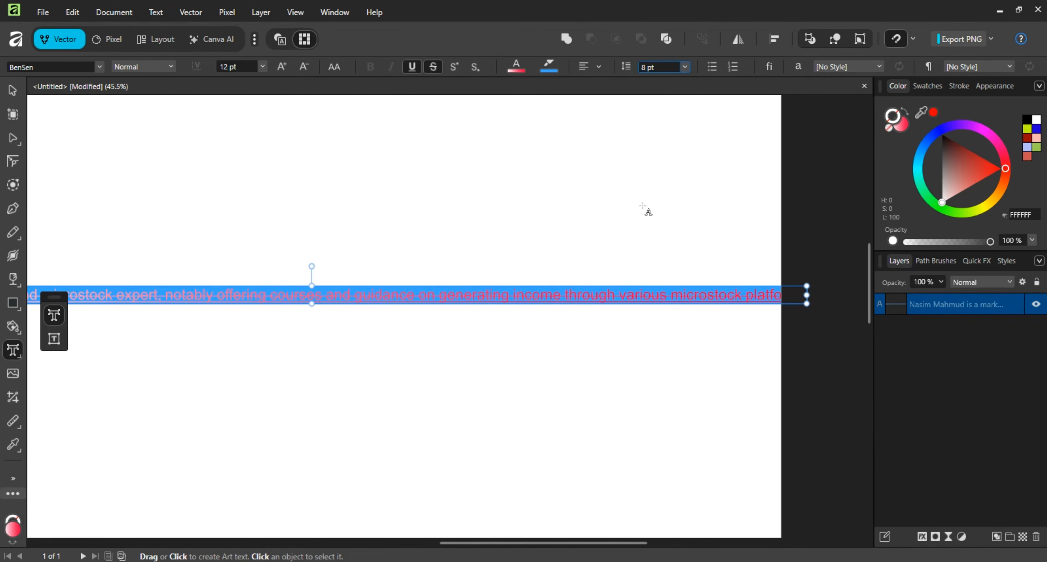
scroll(573, 276, "up", 3)
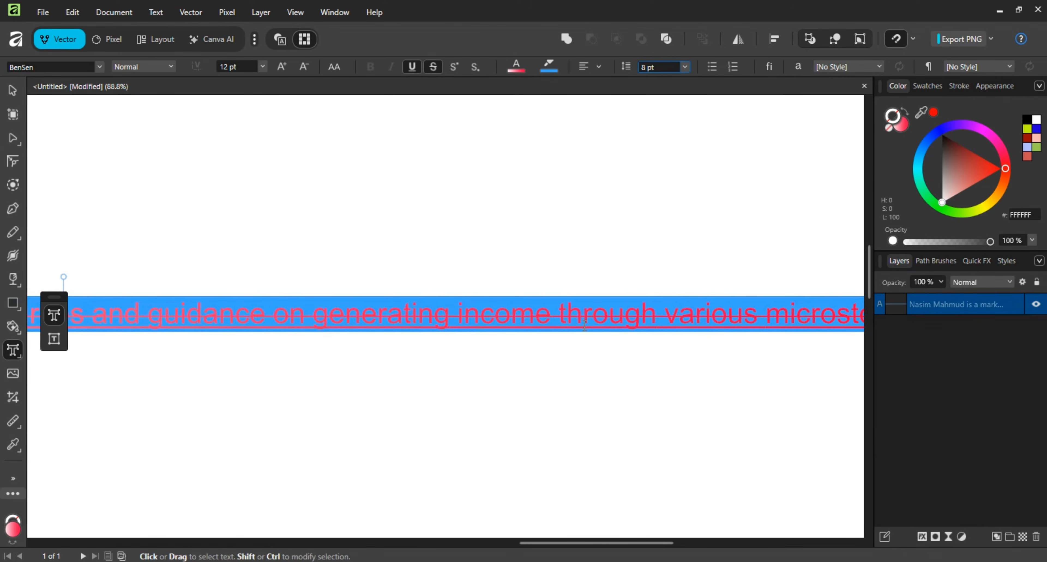
left_click(686, 67)
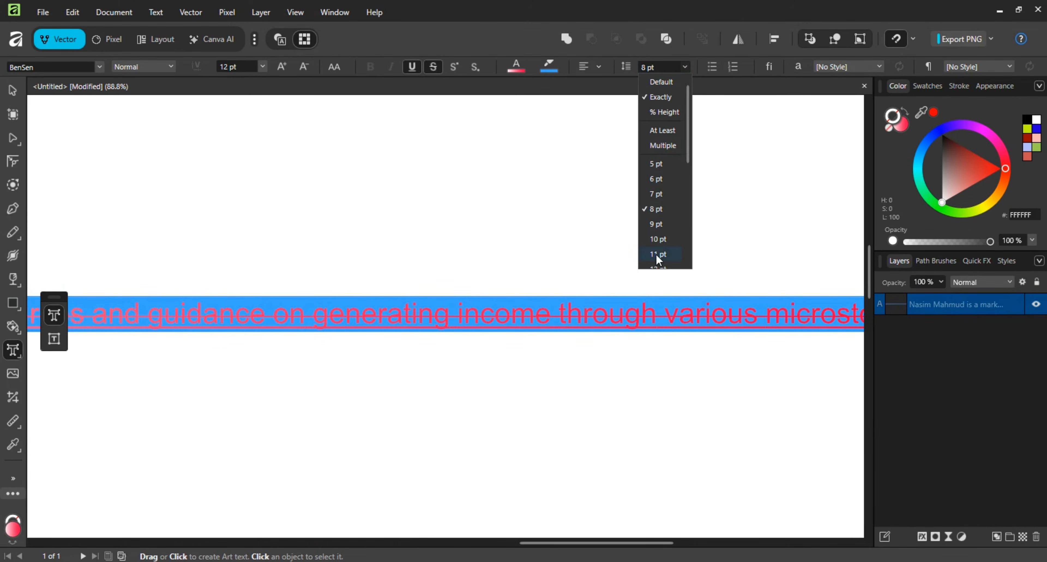
left_click(657, 240)
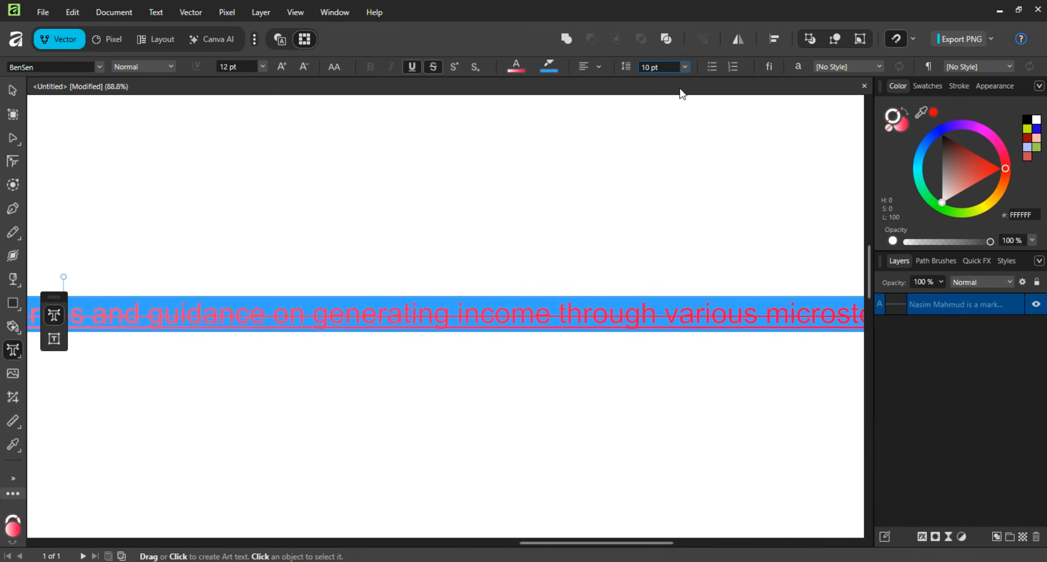
left_click(685, 67)
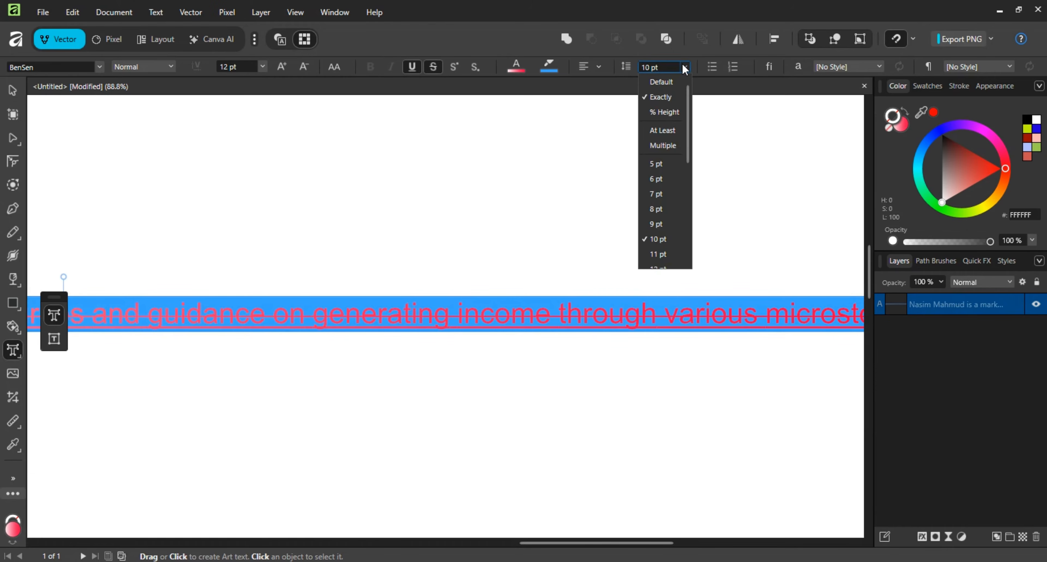
left_click(667, 82)
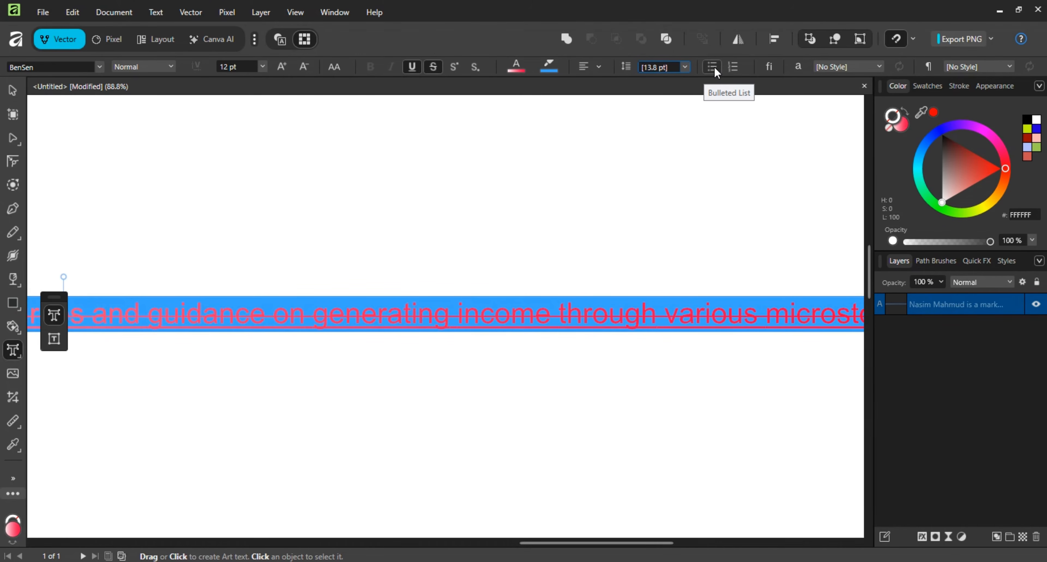
- Format the text line as a bulleted list
key("ctrl+0")
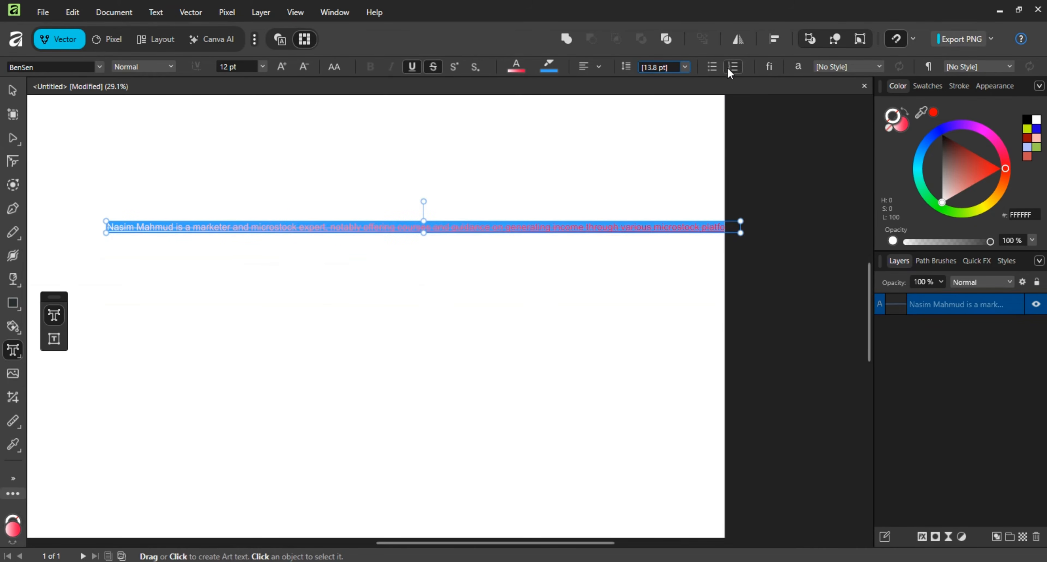
left_click(713, 67)
scroll(89, 240, "up", 5)
scroll(157, 202, "up", 3)
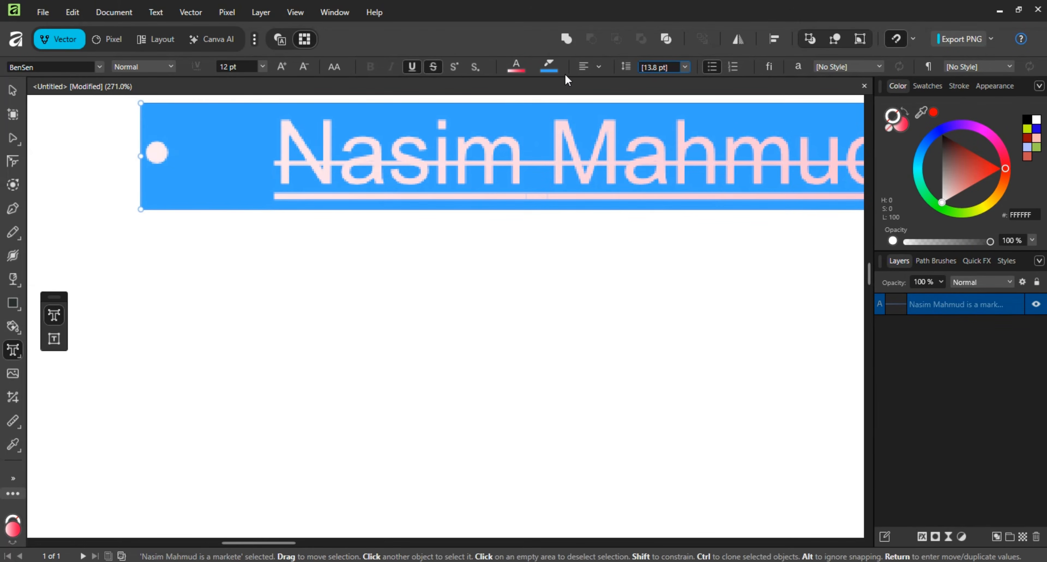
- Remove the blue background highlight from the bulleted text and deselect it
left_click(550, 67)
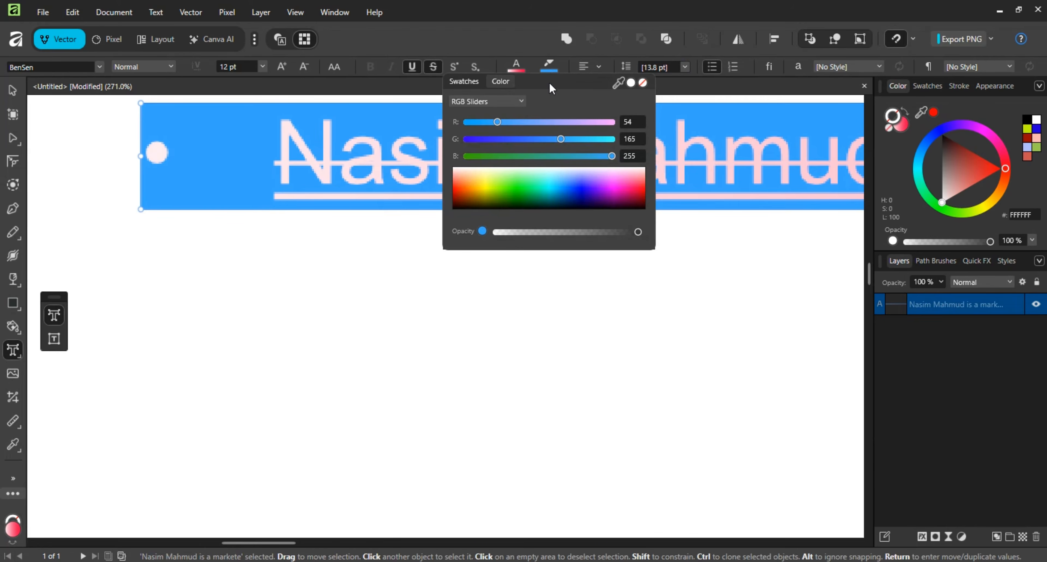
left_click(643, 84)
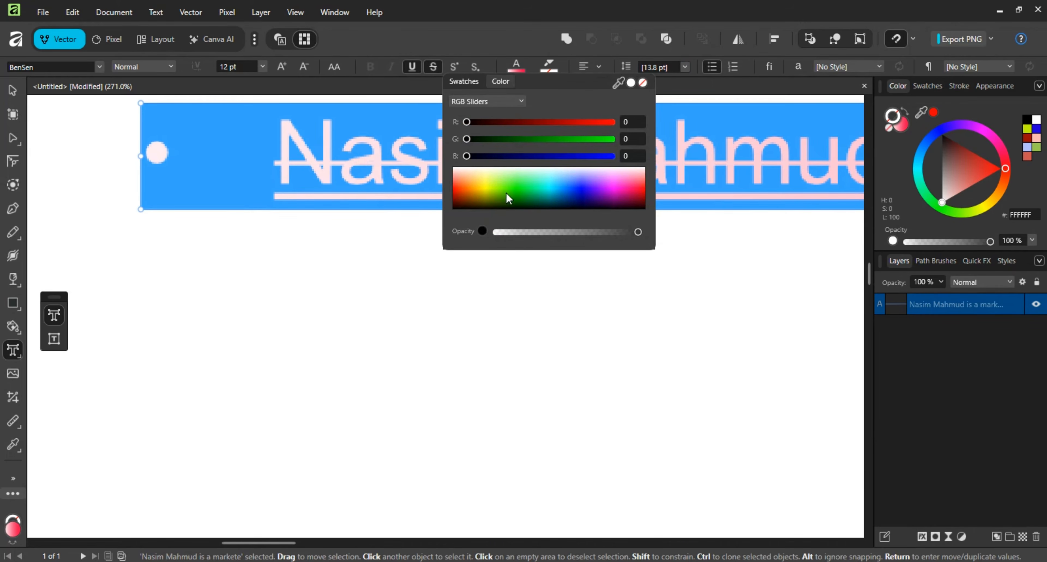
left_click(14, 89)
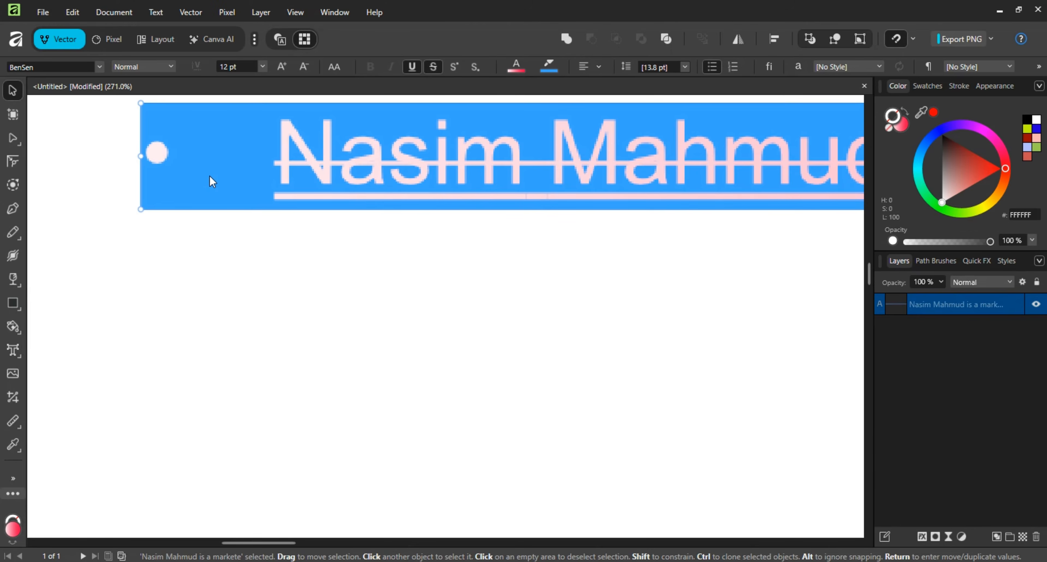
left_click(555, 68)
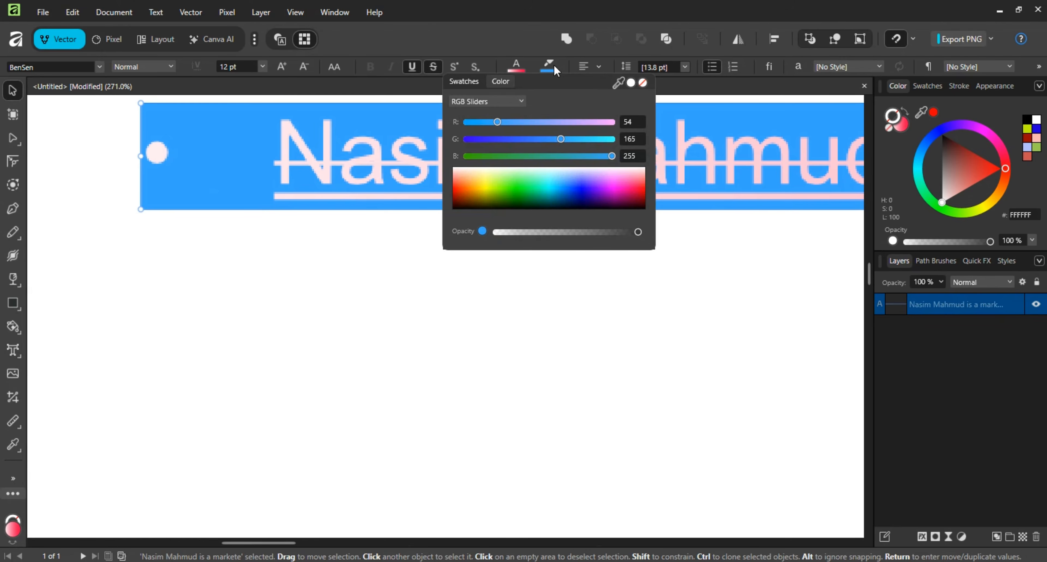
left_click(643, 84)
left_click(220, 250)
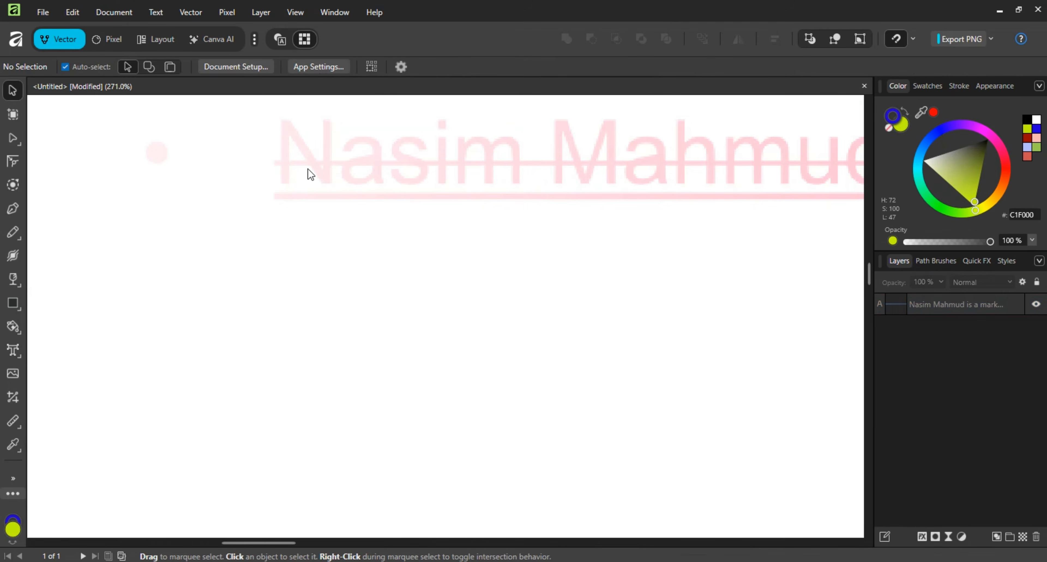
- Clear the text's gradient fill and make the fill solid black 000000
scroll(194, 208, "up", 8)
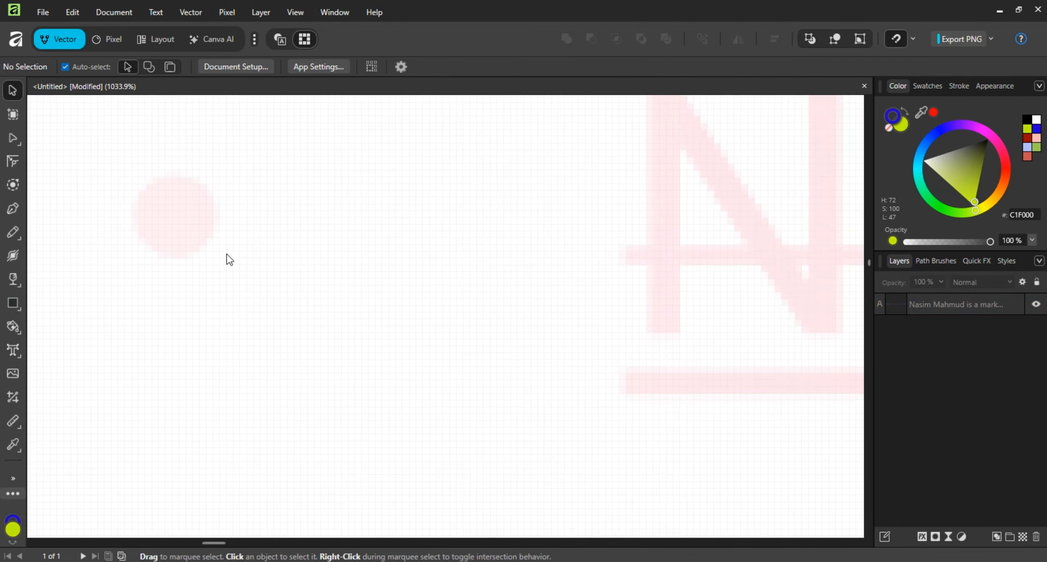
scroll(226, 253, "down", 5)
left_click(467, 269)
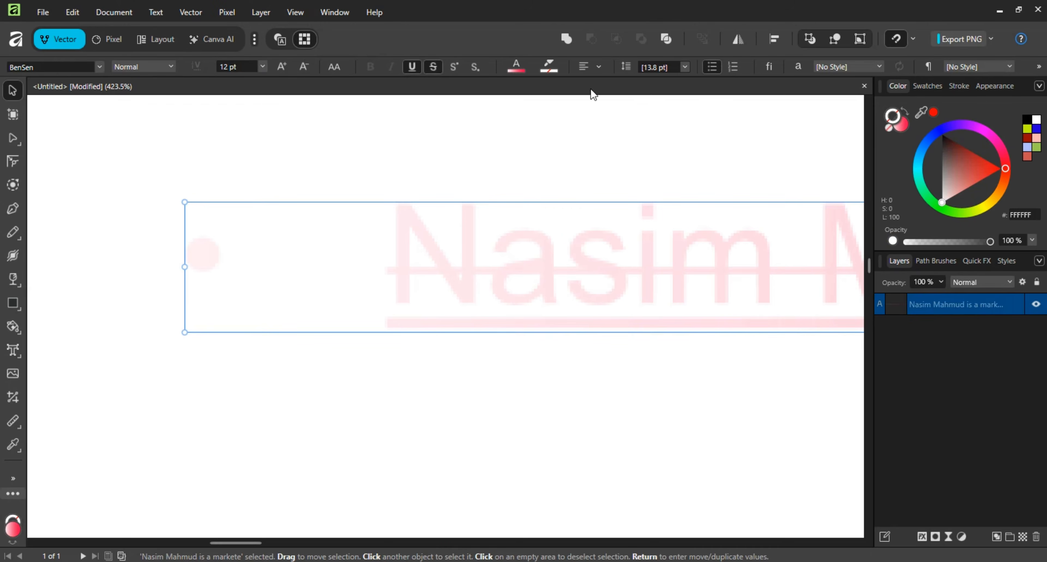
left_click(515, 67)
left_click(563, 121)
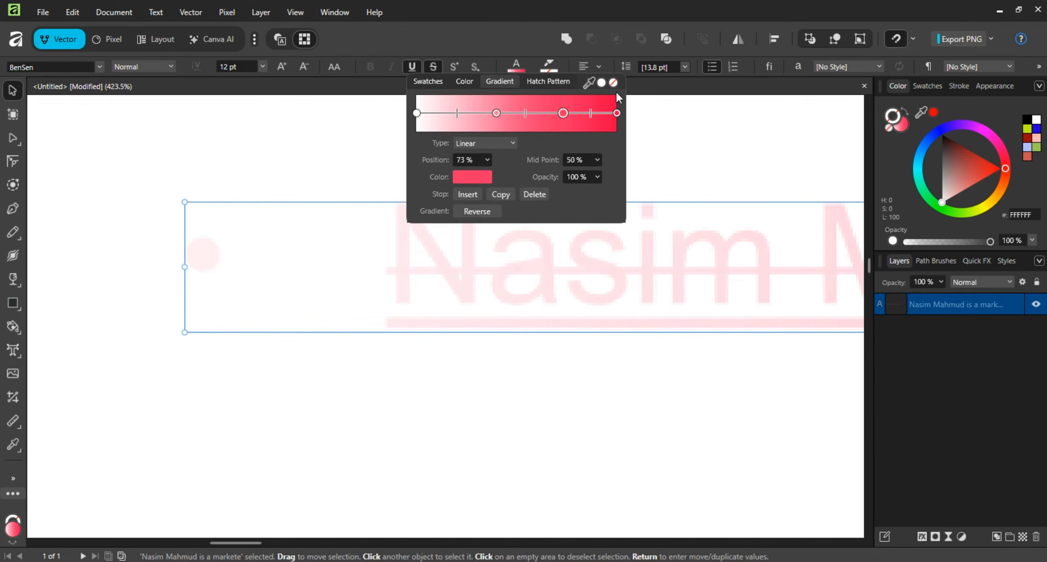
left_click(614, 83)
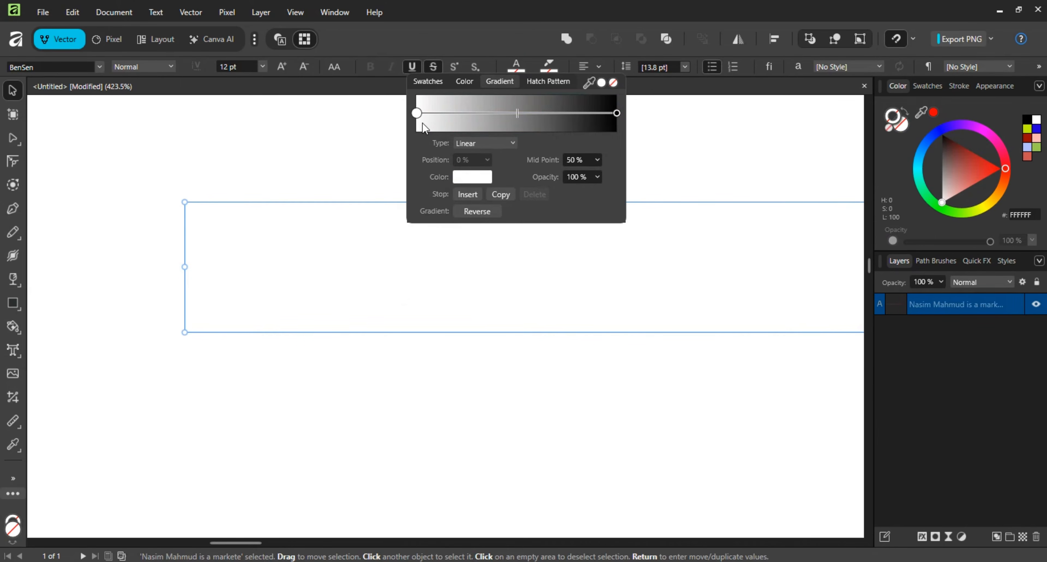
left_click(521, 66)
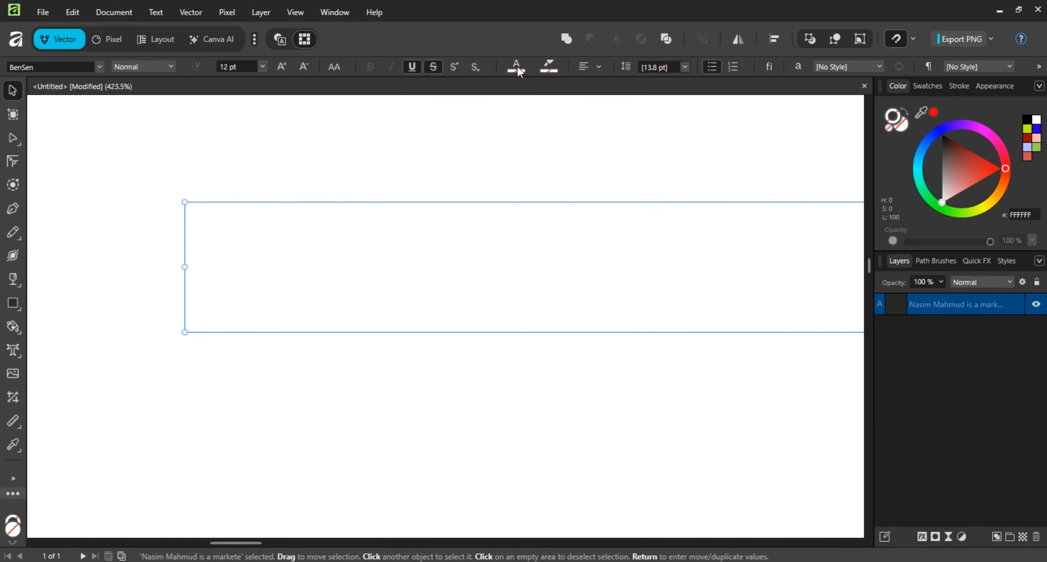
left_click(516, 70)
left_click_drag(443, 194, 361, 232)
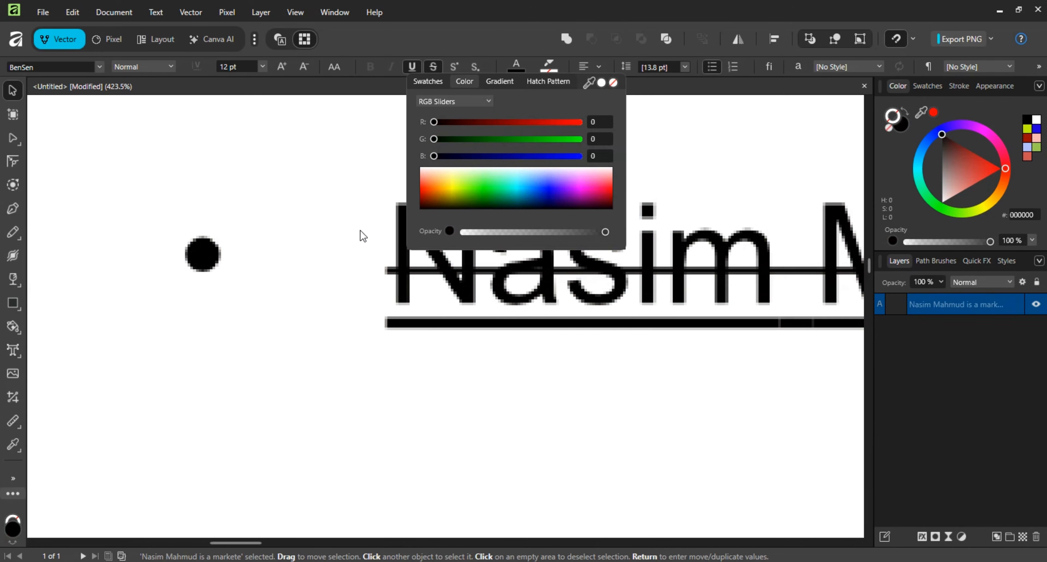
left_click(277, 265)
- Change the text line from a bulleted to a numbered list
key("t")
scroll(297, 337, "down", 5)
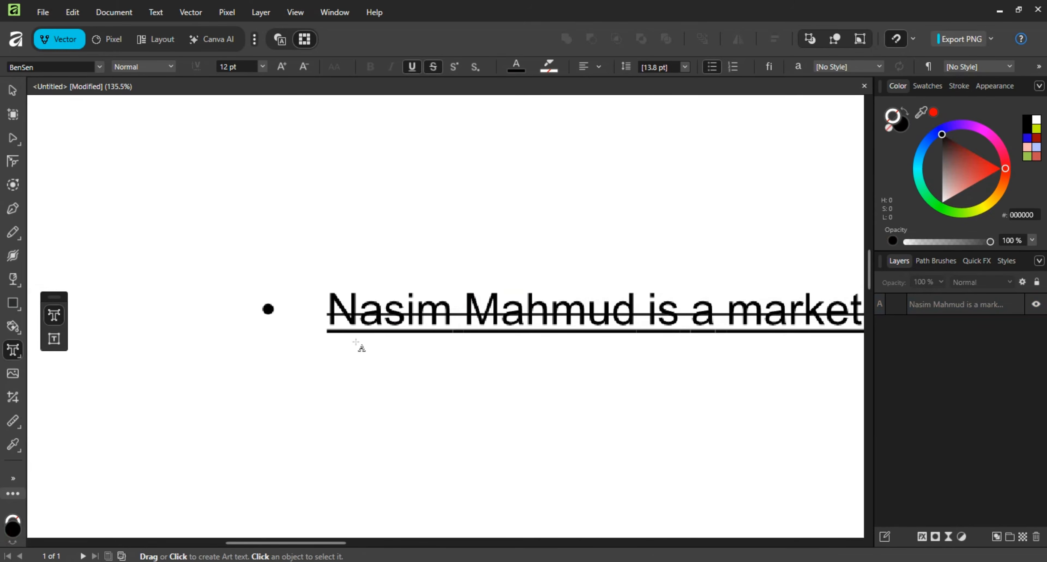
scroll(363, 347, "down", 2)
scroll(344, 317, "up", 3)
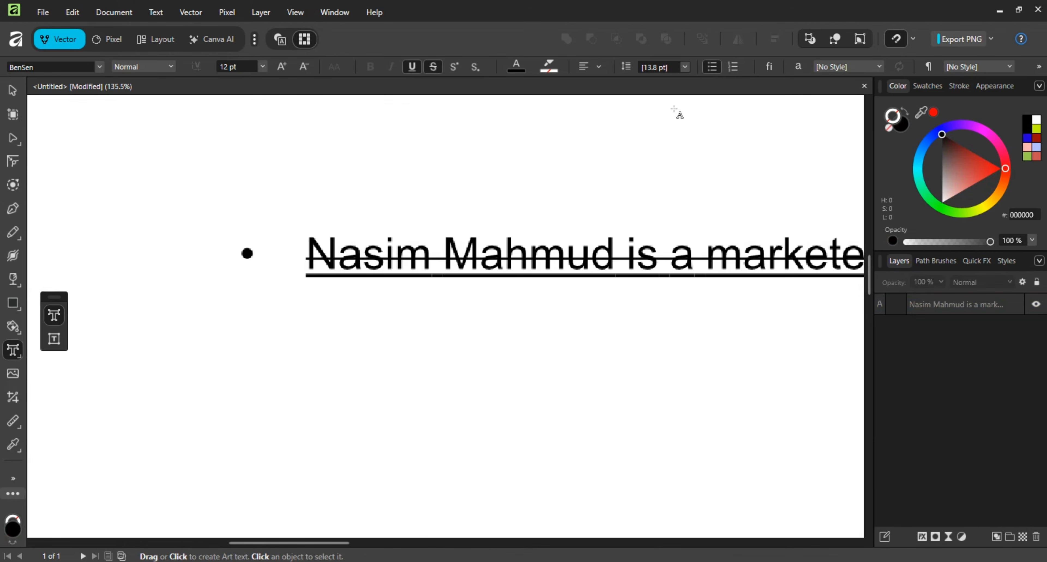
left_click(735, 71)
left_click(13, 90)
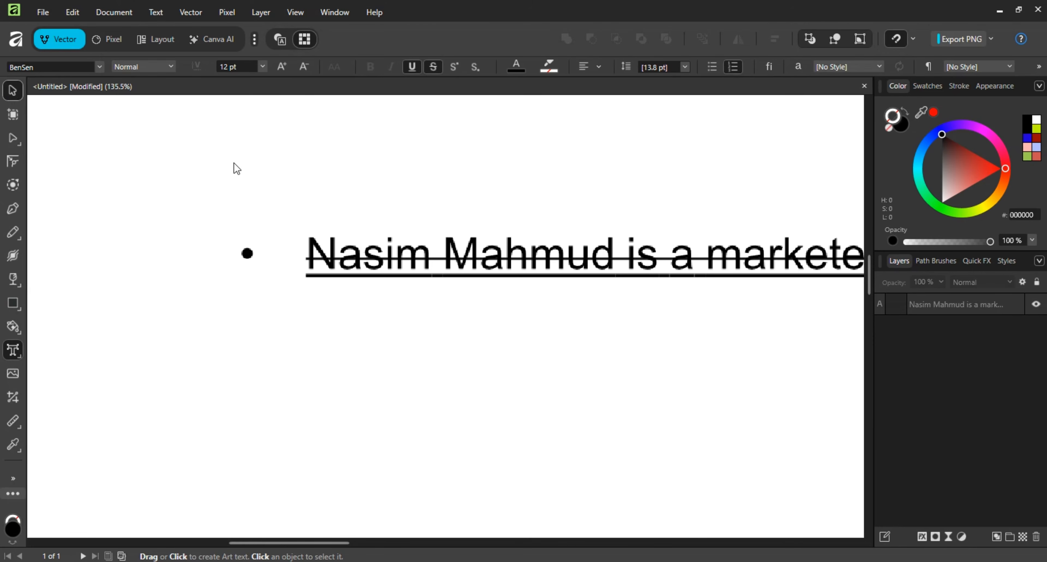
left_click(501, 277)
left_click(733, 68)
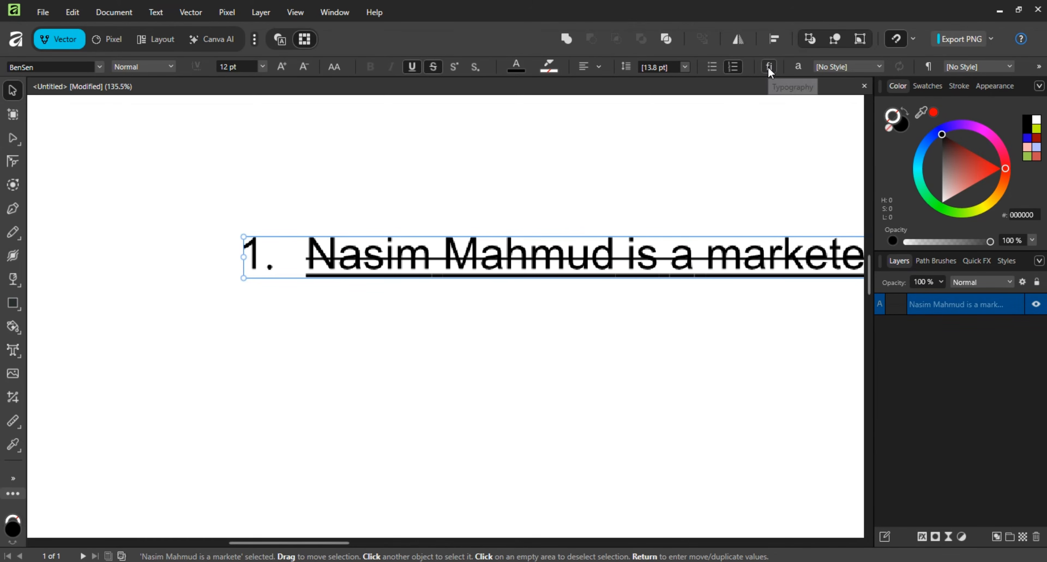
- Open the character settings for the text and look at the available fonts, keeping BenSen
left_click(800, 68)
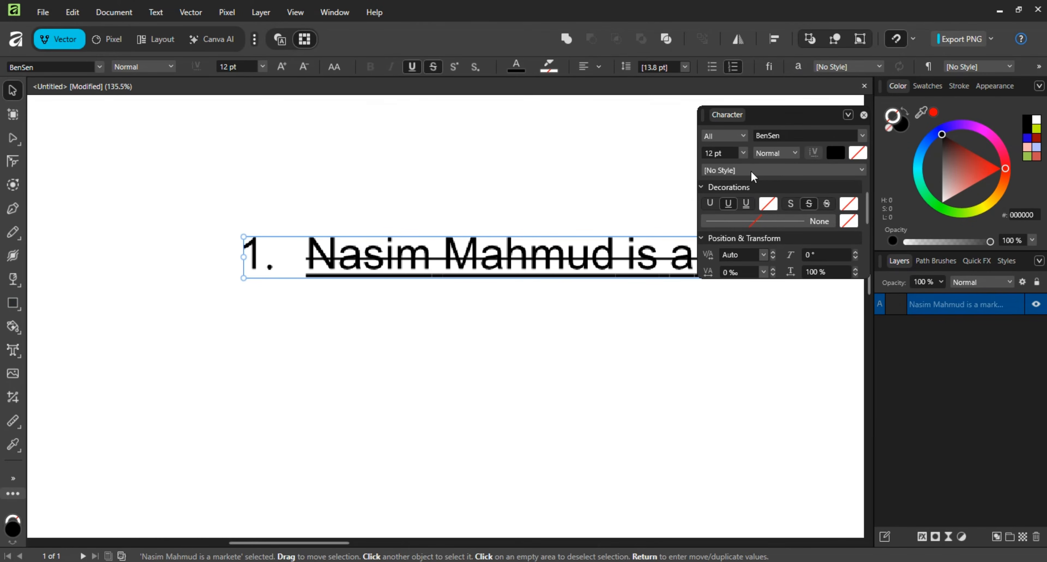
left_click(862, 136)
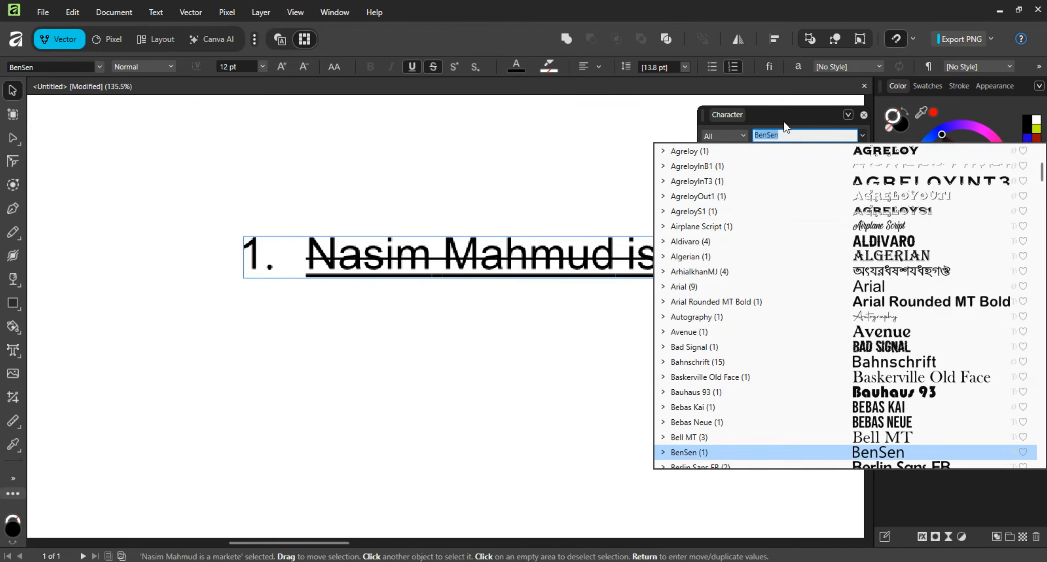
left_click(785, 123)
left_click(795, 154)
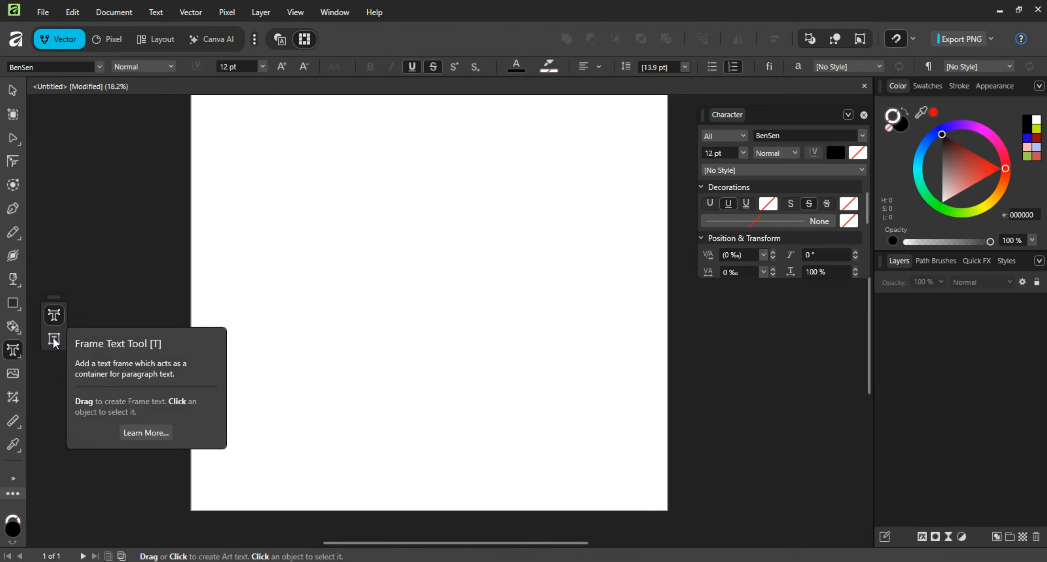
- Draw a text frame about 2600 px wide in the middle of the page with the Frame Text tool and paste the copied biography paragraph into it
key("t")
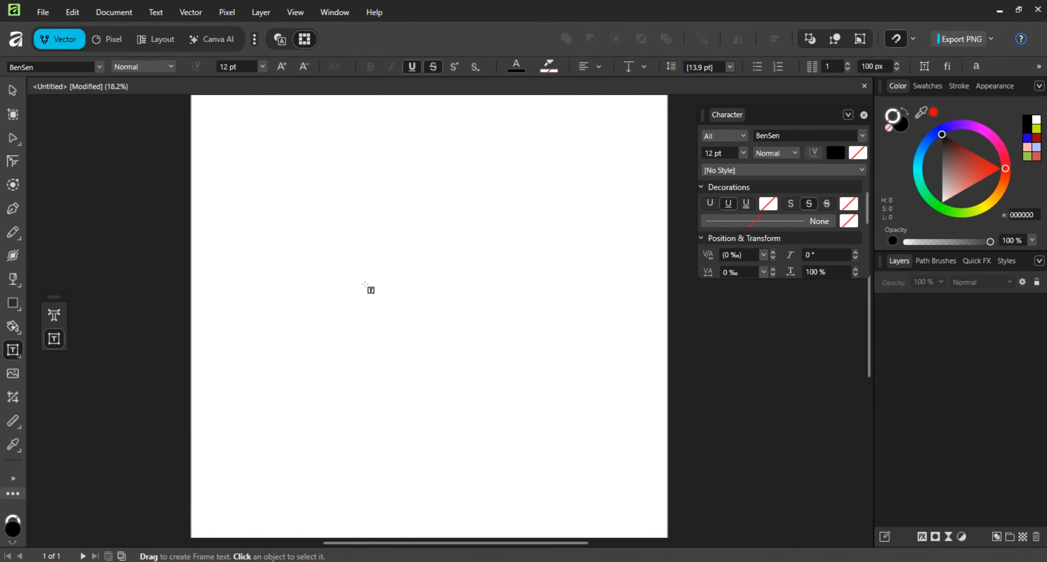
scroll(382, 289, "up", 1)
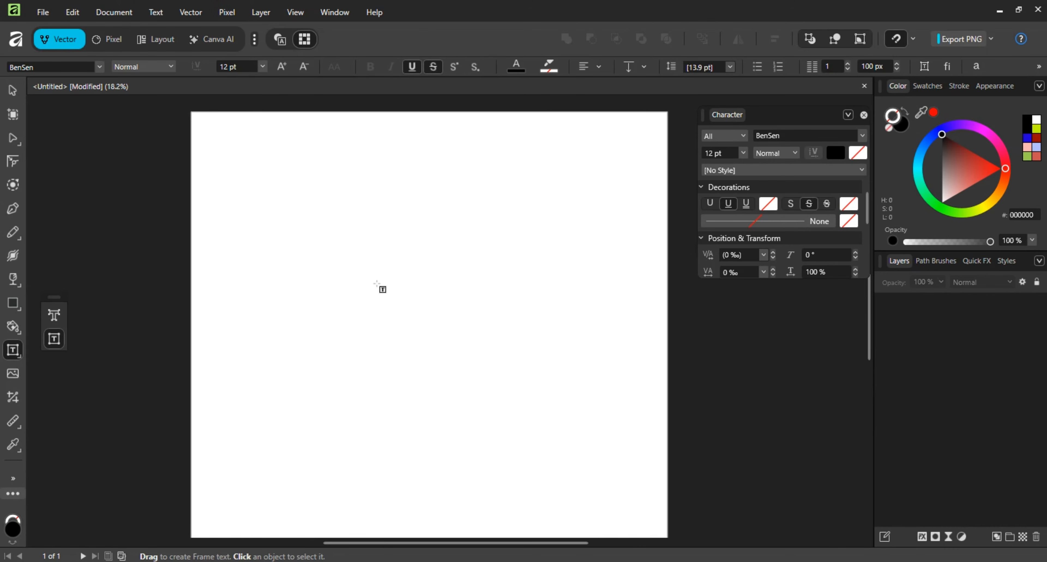
scroll(382, 289, "down", 1)
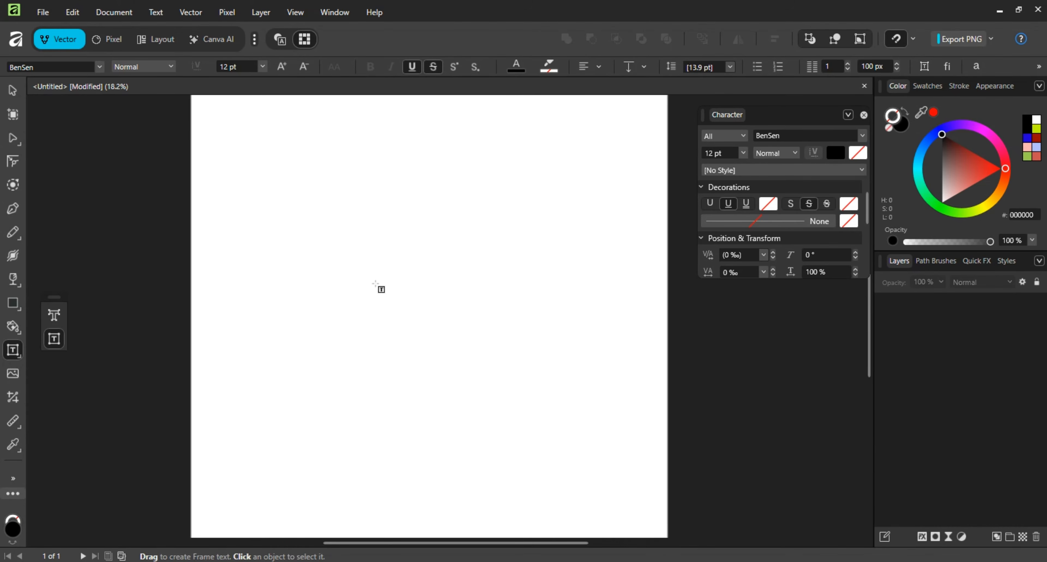
scroll(371, 285, "up", 1)
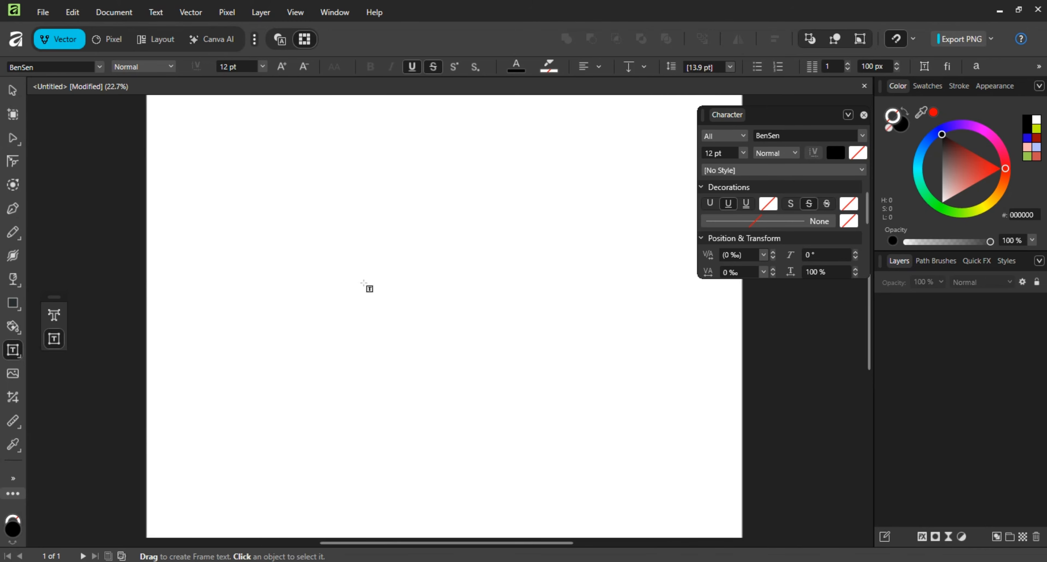
scroll(375, 287, "down", 1)
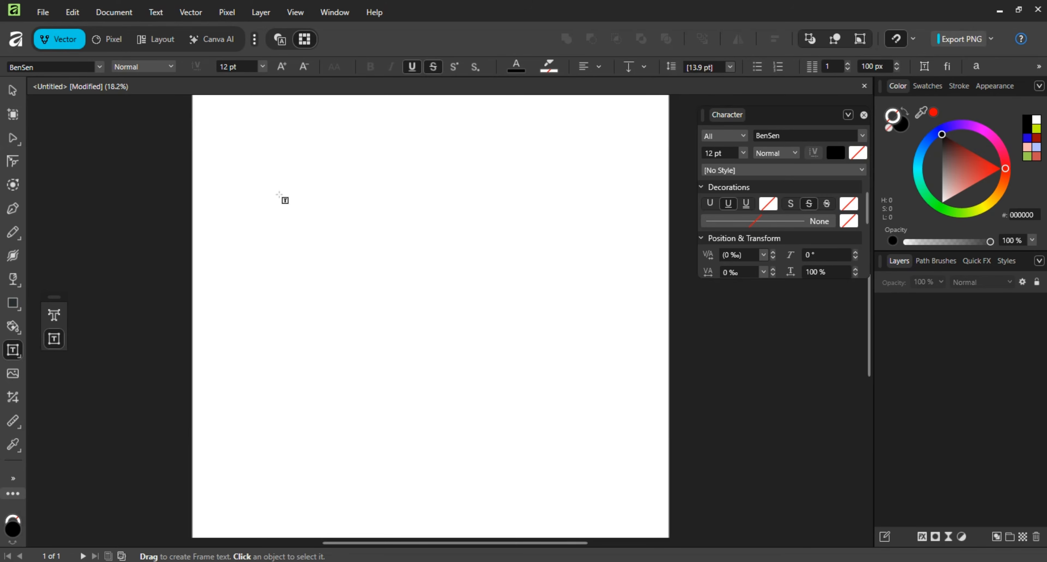
left_click_drag(264, 170, 578, 447)
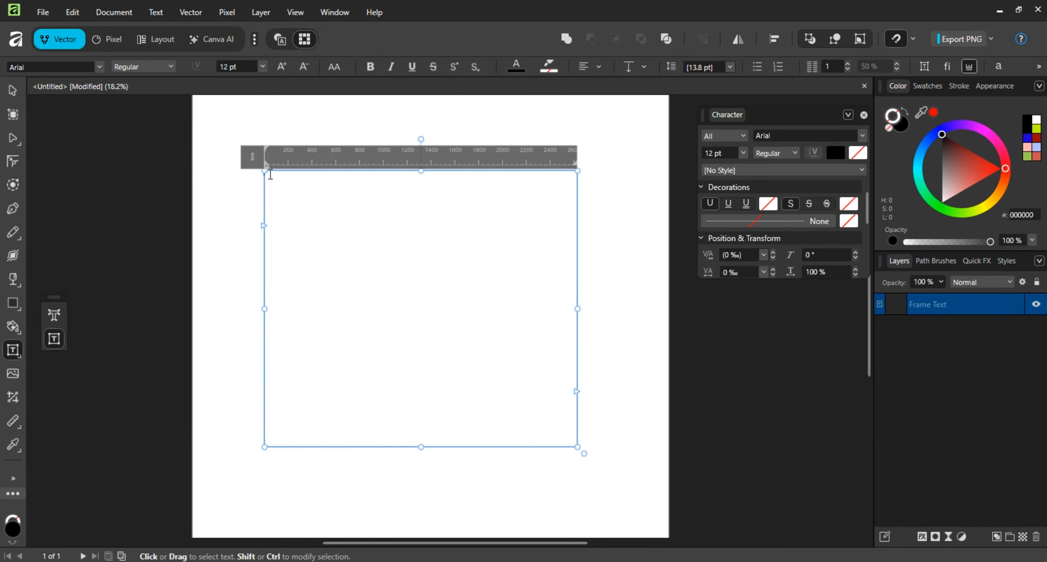
key("ctrl+v")
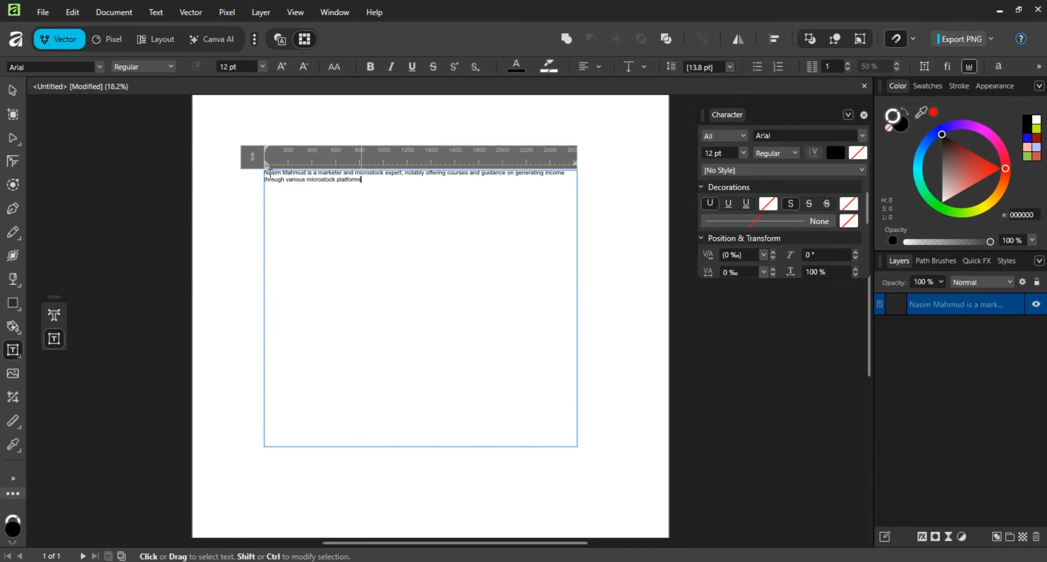
key("Escape")
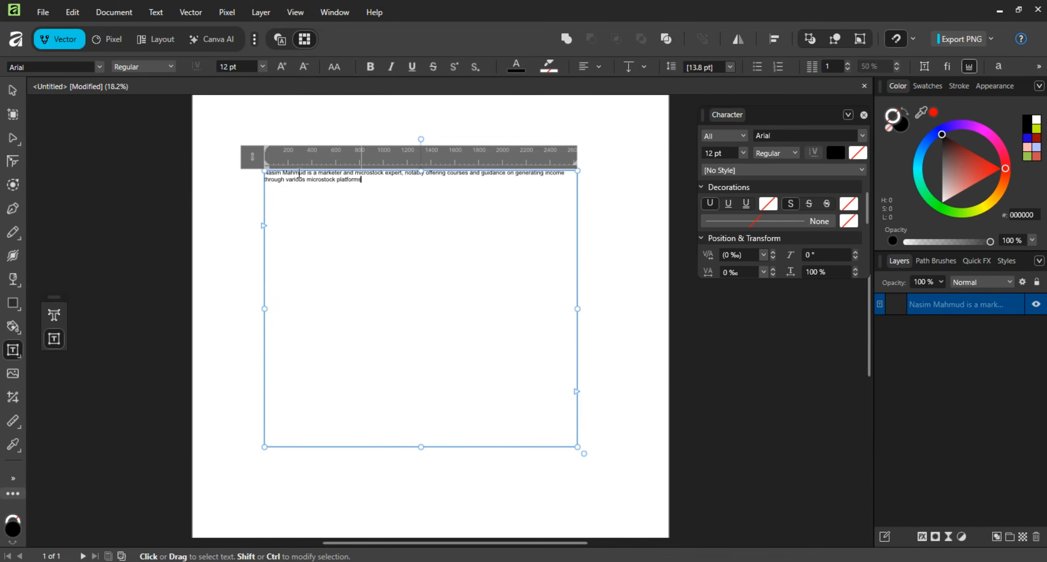
- Set the font size of the entire pasted paragraph to 24 pt
left_click(263, 66)
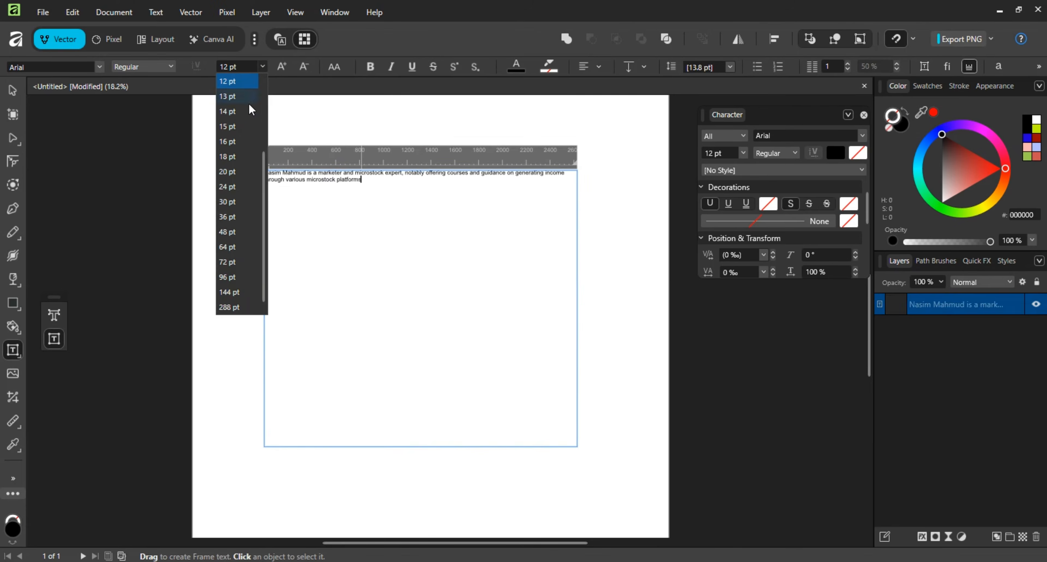
left_click(231, 141)
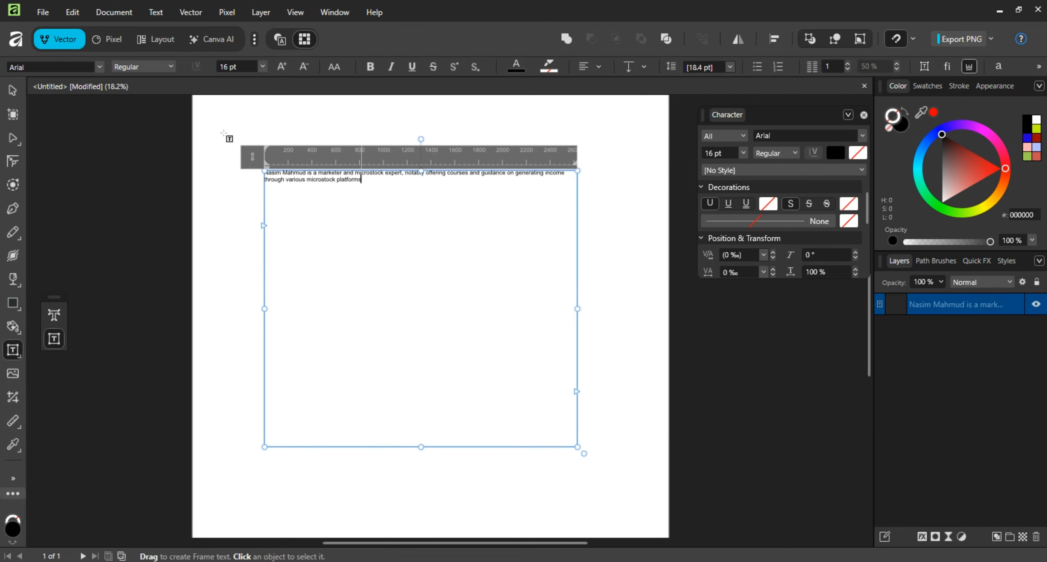
key("ctrl+a")
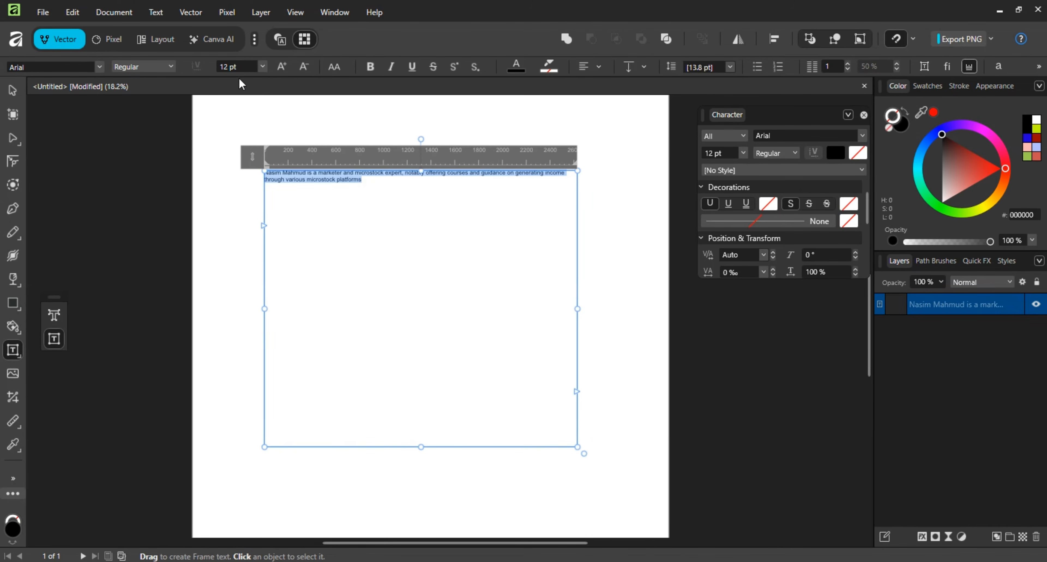
left_click(262, 67)
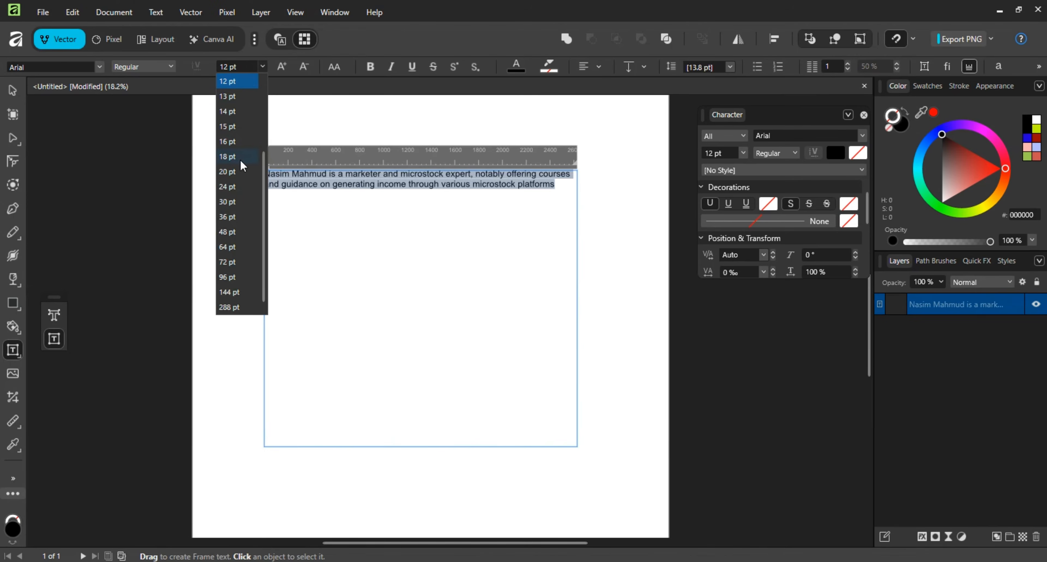
left_click(237, 188)
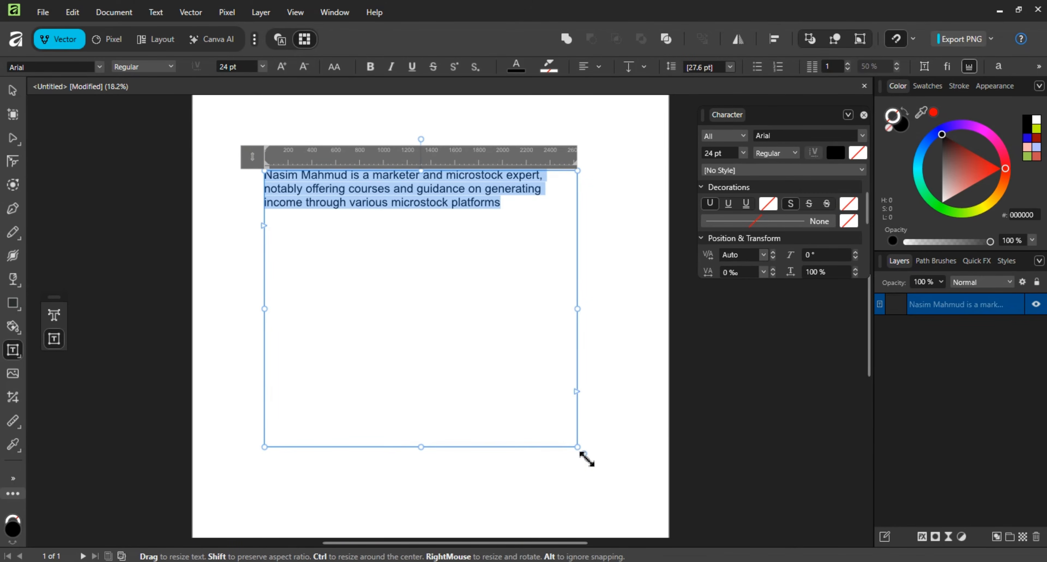
- Scale the frame together with its text, and resize the frame alone to about 1583 × 1347 px so the paragraph reflows
left_click_drag(589, 455, 608, 474)
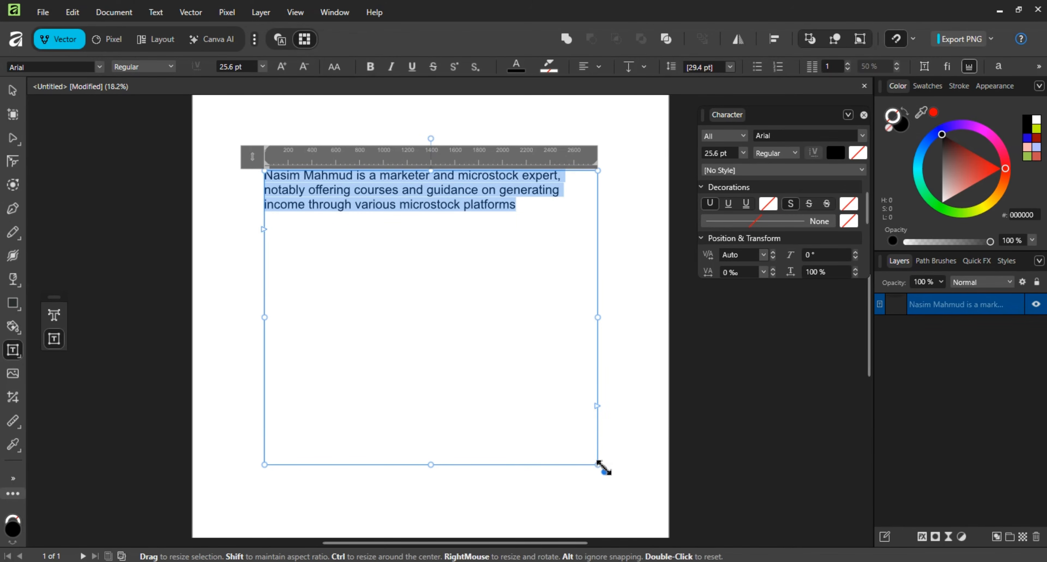
left_click_drag(599, 464, 432, 281)
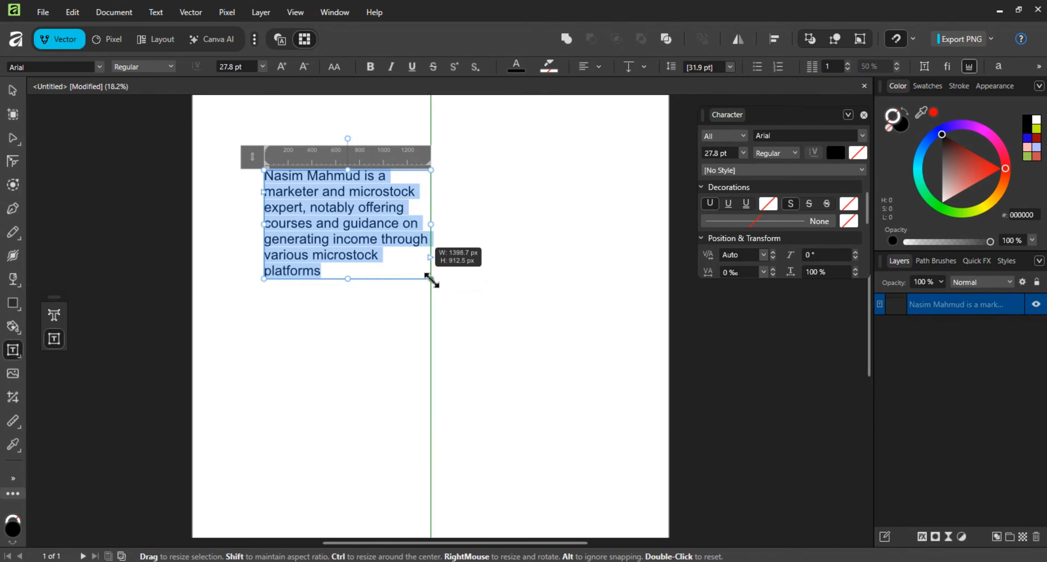
left_click_drag(432, 280, 459, 333)
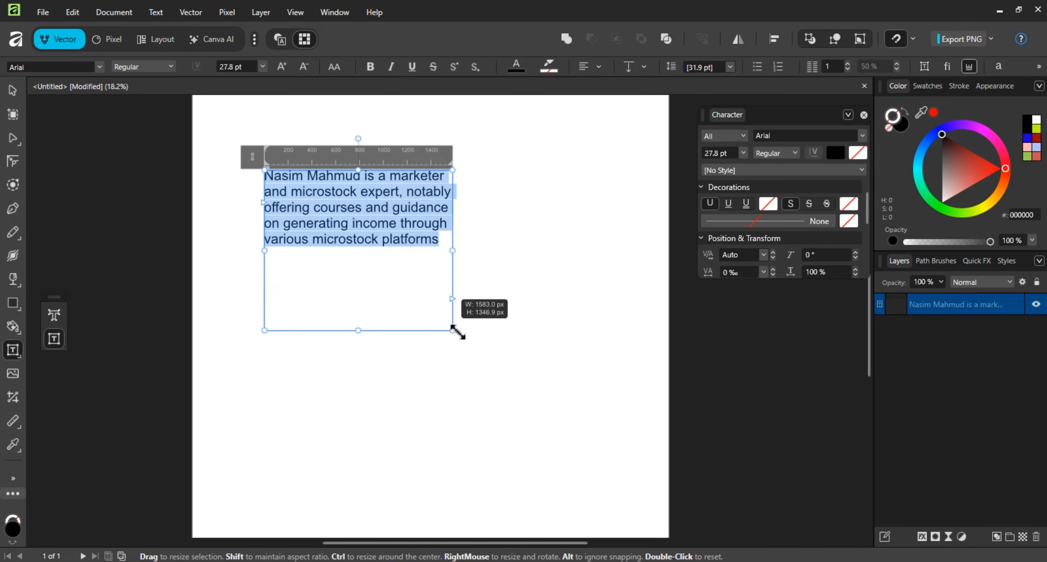
left_click_drag(457, 331, 459, 333)
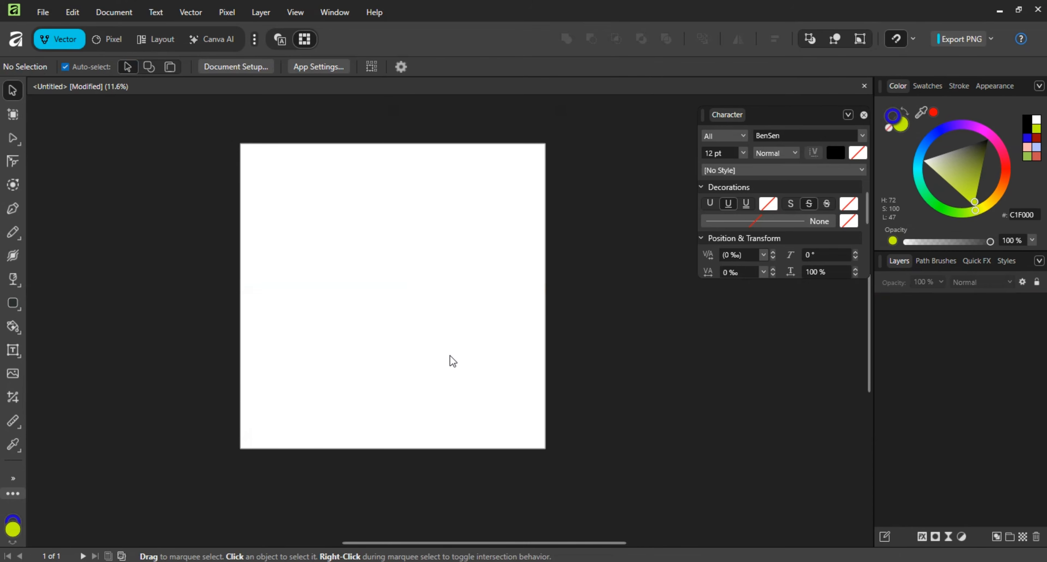
- Place the image "Affinity Course Corner Tool Contour & Pen Tool Class 02" from Downloads across most of the page width
left_click(15, 374)
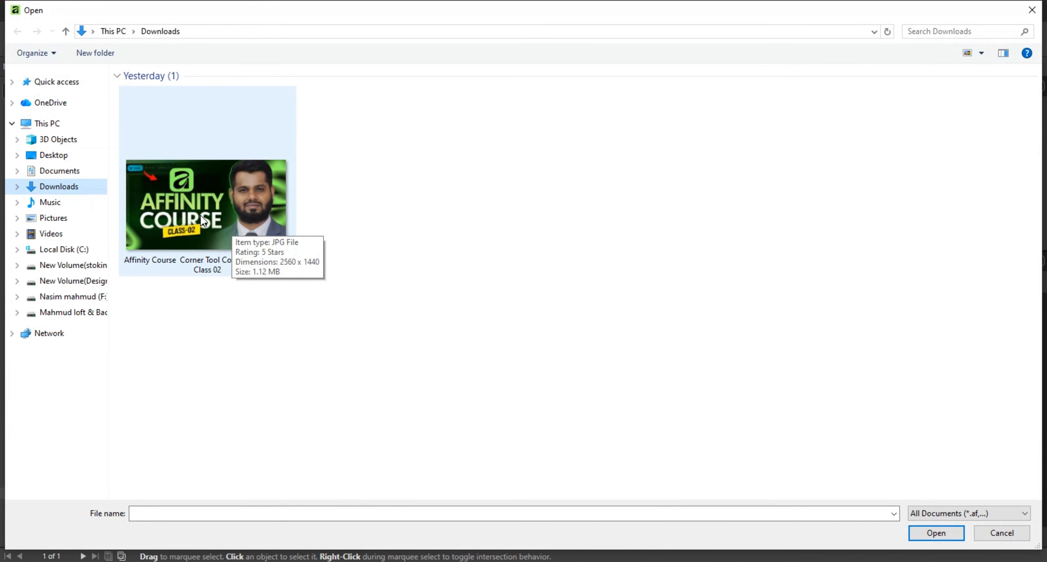
left_click(190, 198)
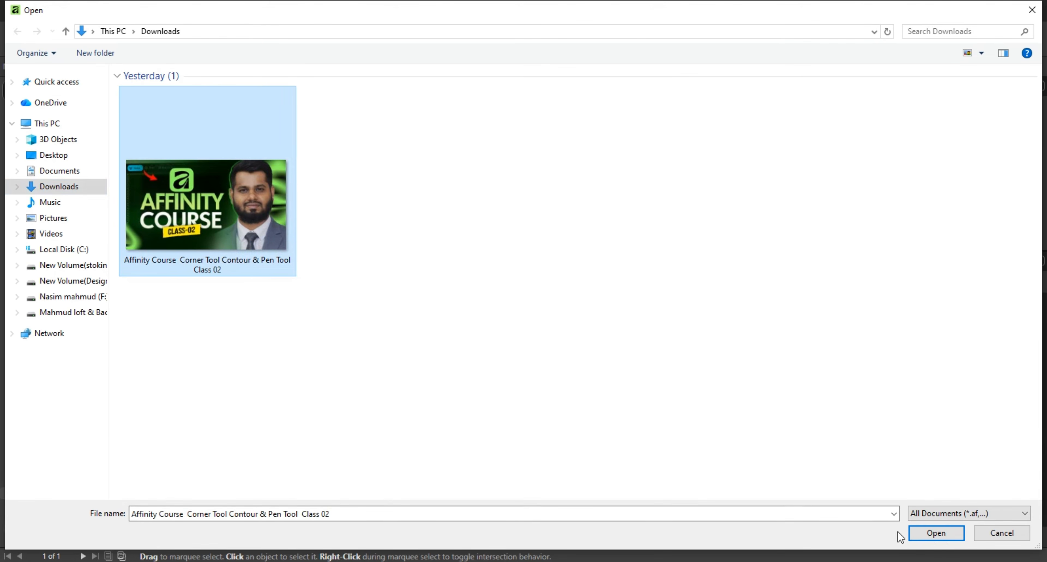
left_click(941, 534)
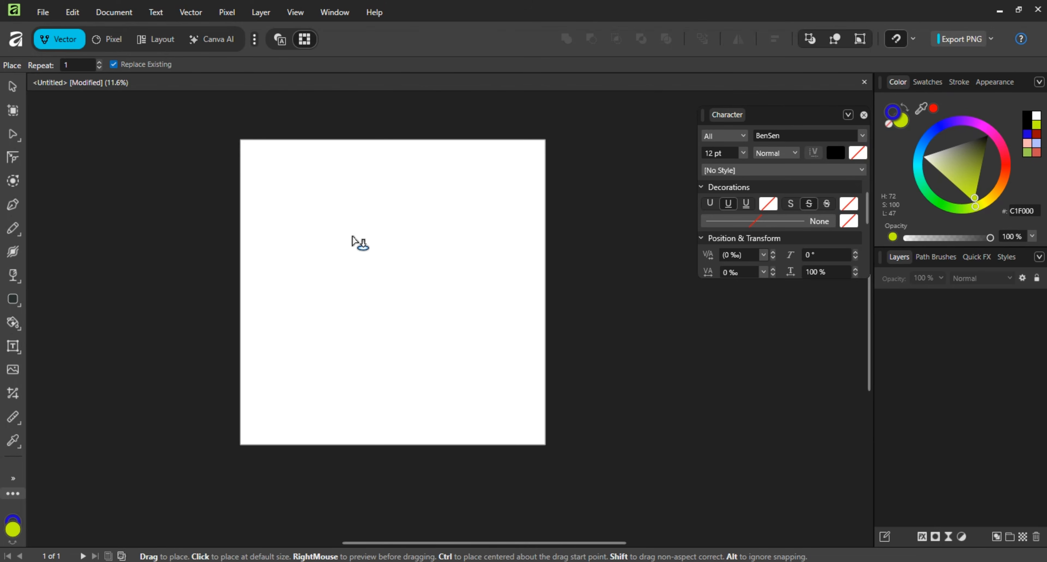
left_click_drag(271, 188, 508, 375)
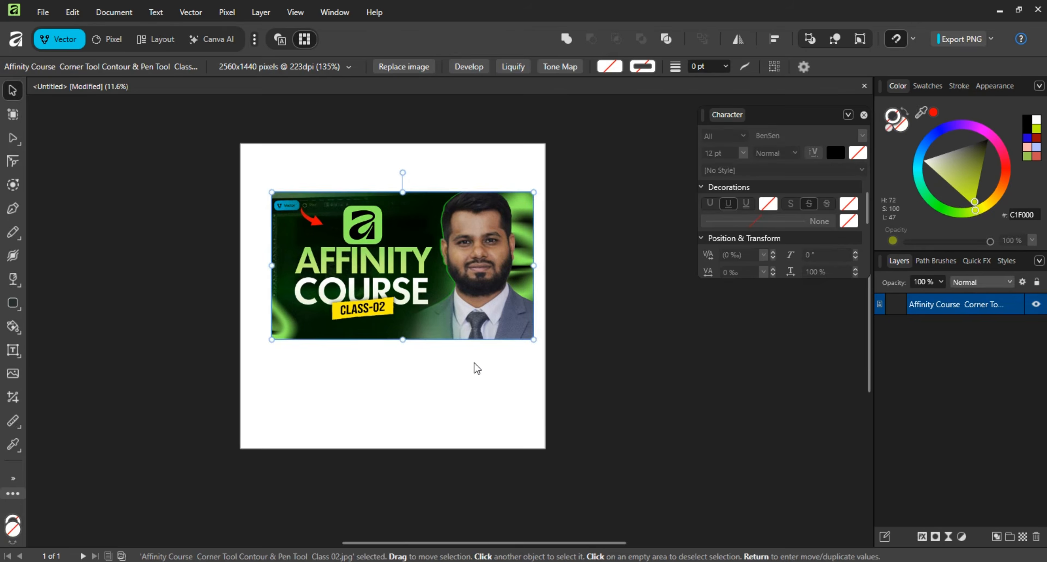
- Move the placed image to the lower part of the page, centred horizontally
scroll(474, 362, "up", 3, "ctrl")
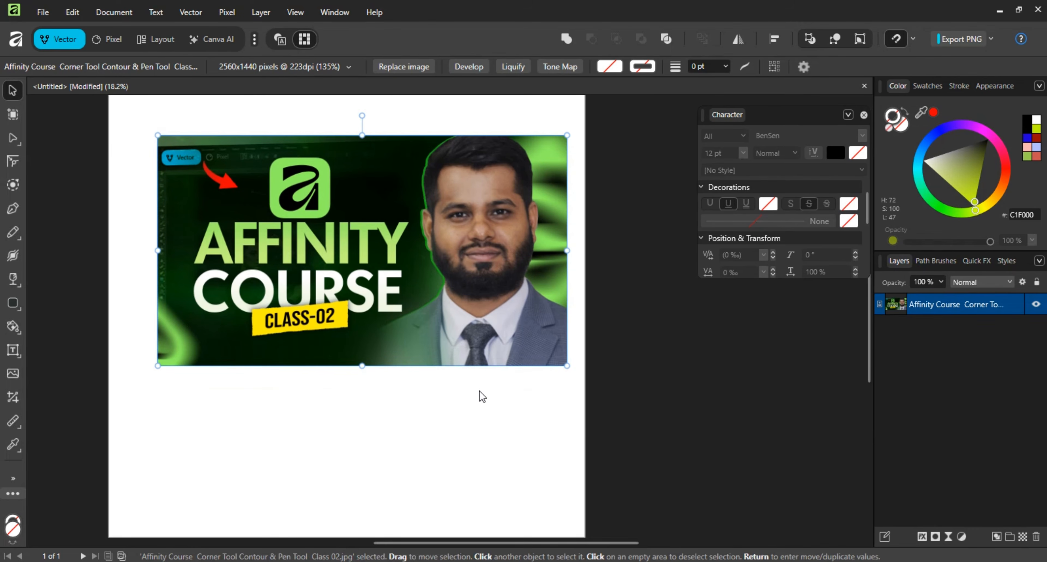
scroll(479, 391, "down", 3, "ctrl")
left_click_drag(435, 325, 425, 400)
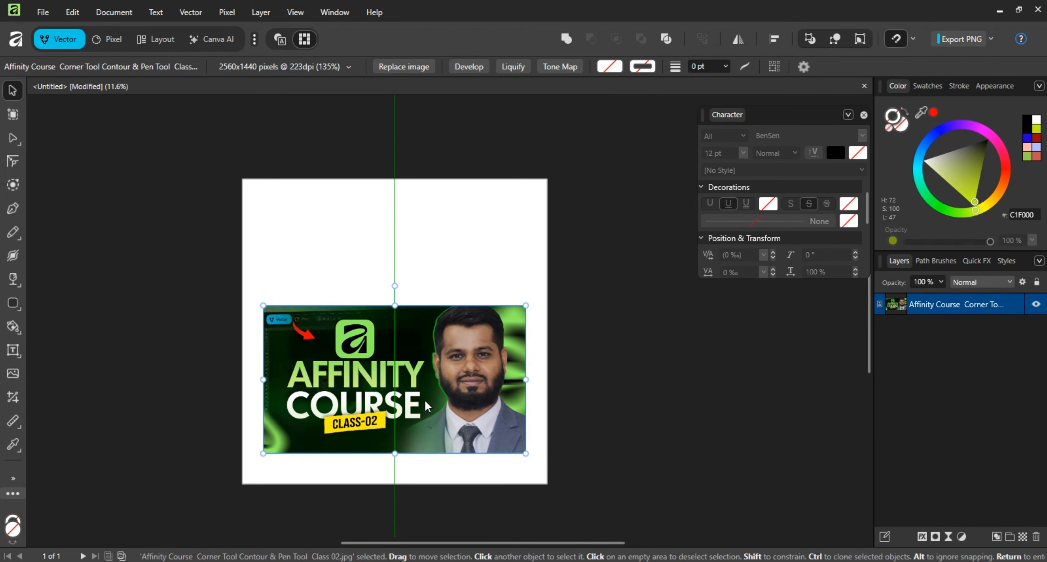
- Add the artistic text "AFFINITY" in the empty area above the image
scroll(373, 277, "up", 2, "ctrl")
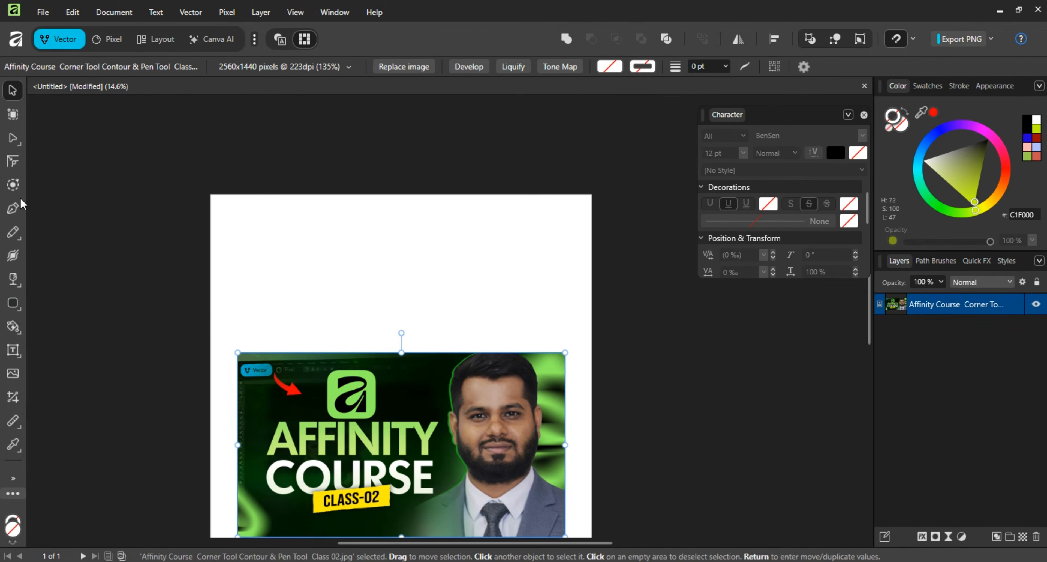
left_click(20, 362)
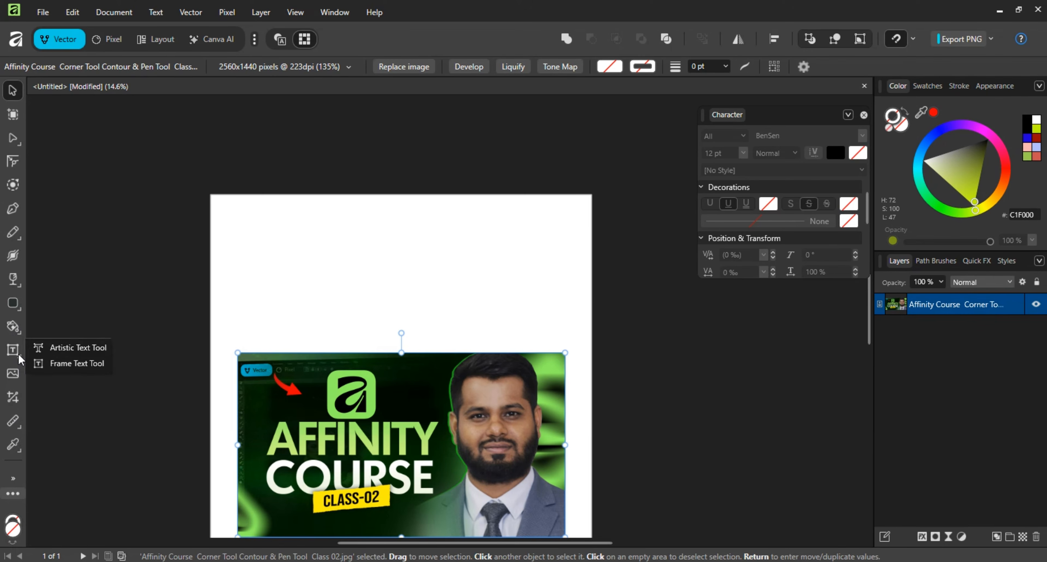
left_click(57, 345)
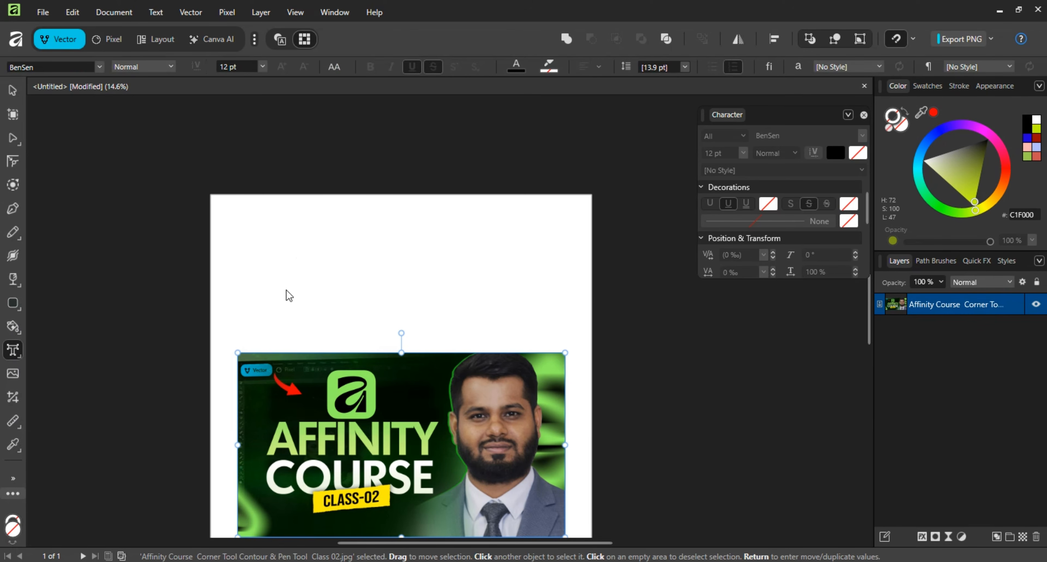
left_click(304, 262)
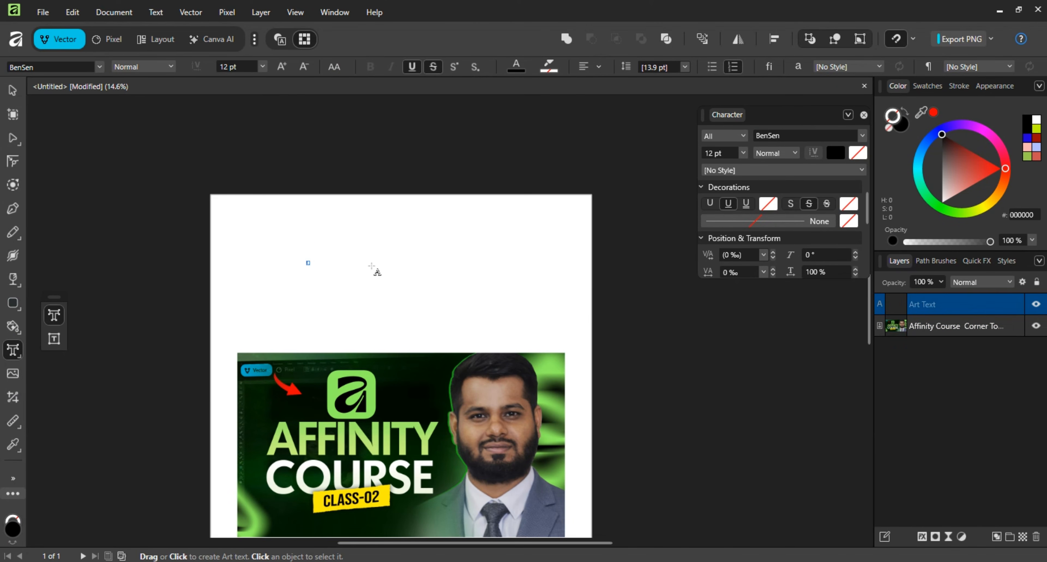
type("AFFINITY")
key("Escape")
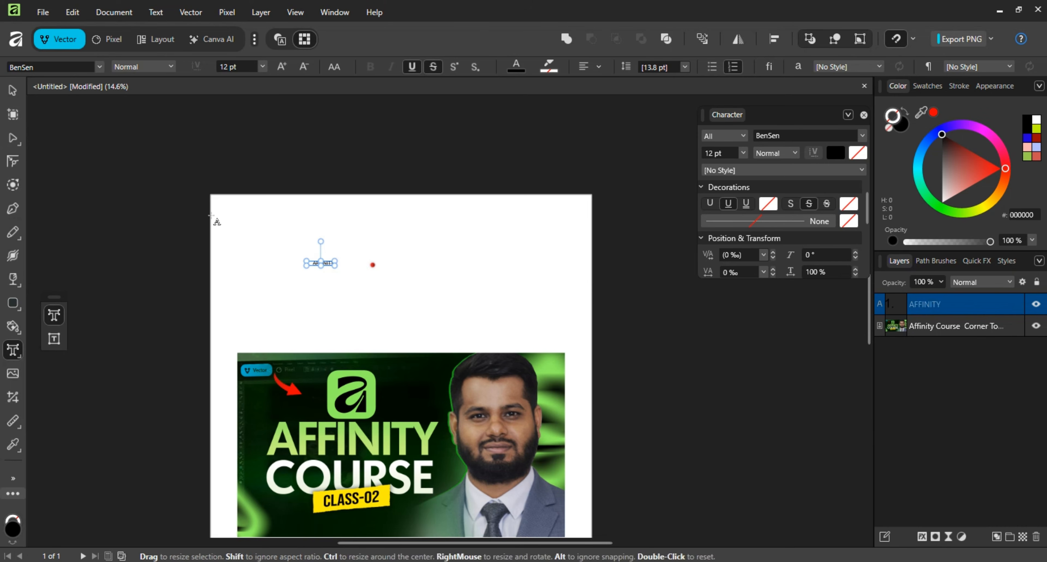
- Set the AFFINITY text's font size to 144 pt and move it into the space above the image
left_click(13, 90)
left_click(251, 231)
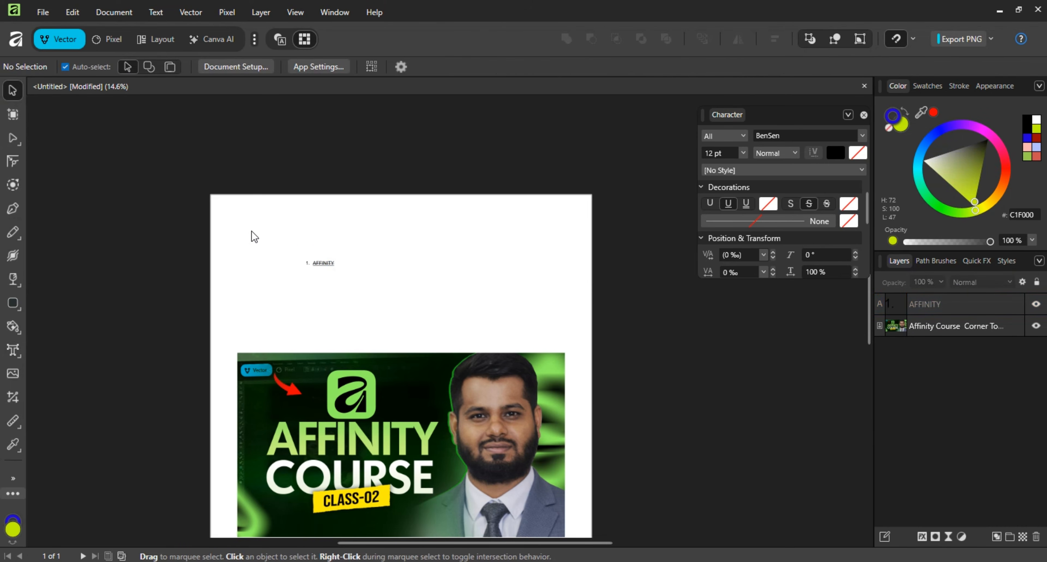
left_click_drag(266, 240, 442, 293)
left_click_drag(336, 266, 484, 362)
double_click(486, 362)
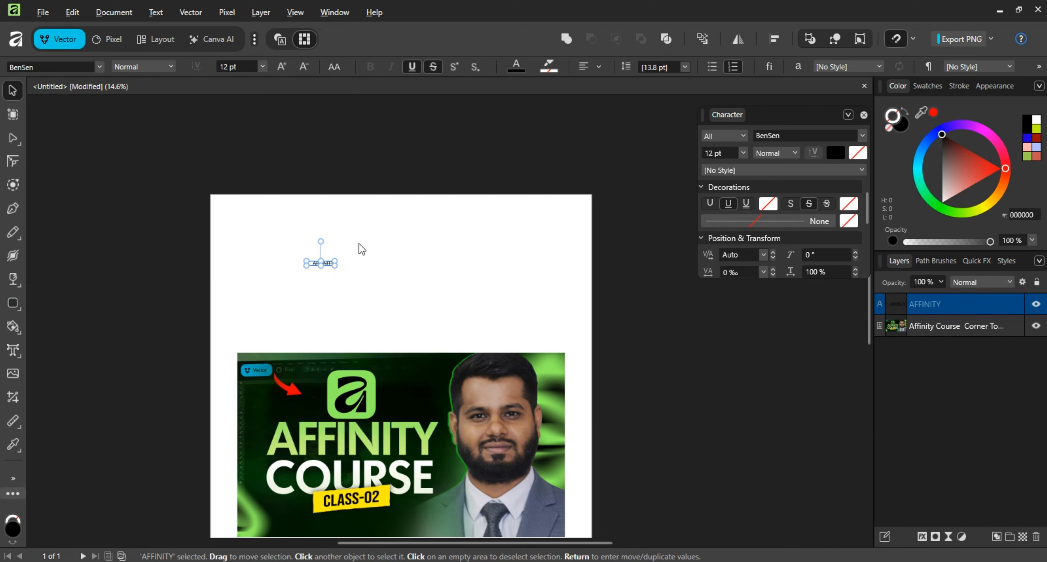
left_click(263, 67)
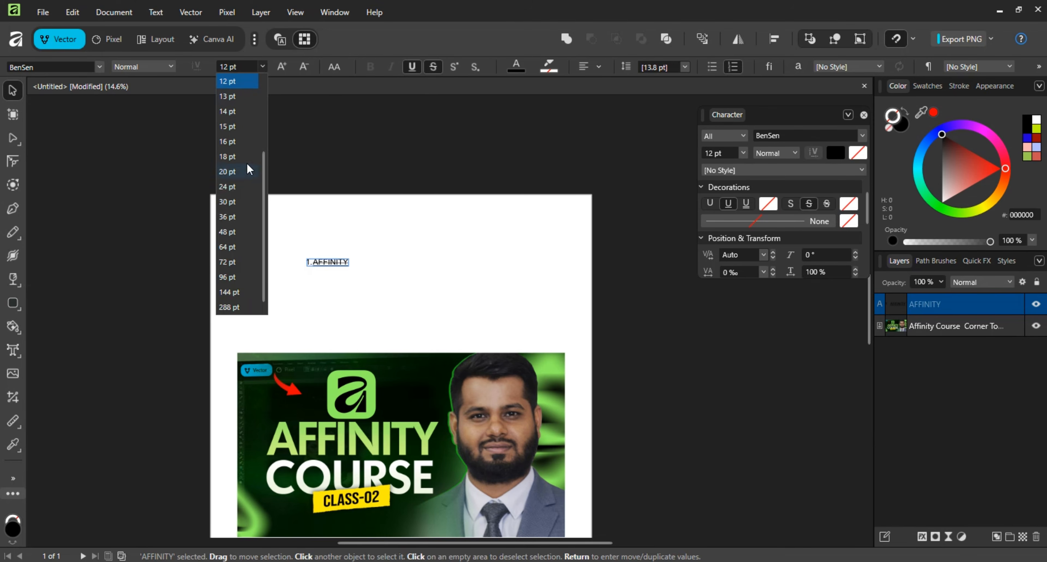
left_click(249, 292)
left_click_drag(467, 237, 395, 267)
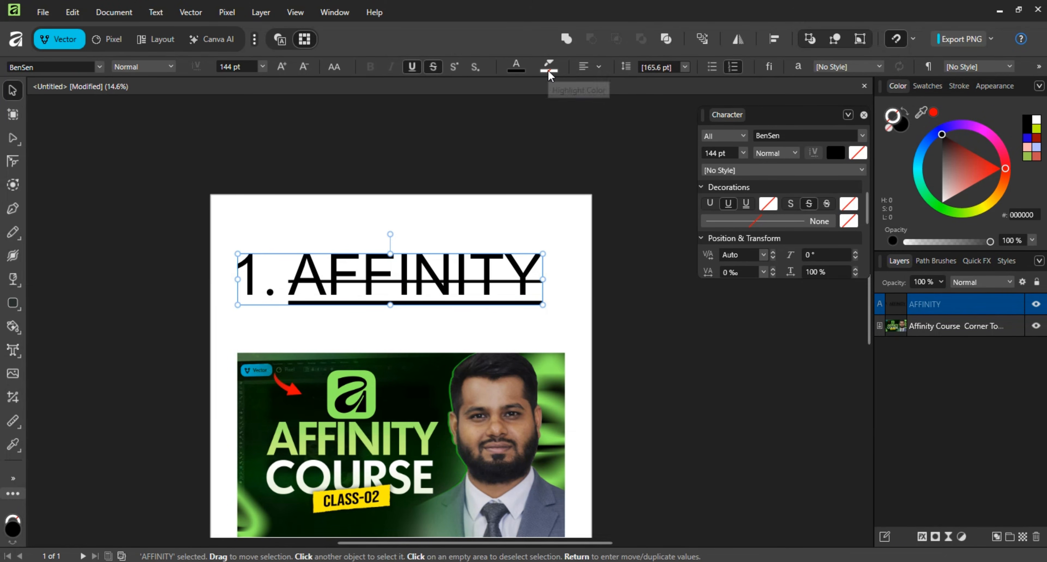
- Remove the strikethrough, underline and numbering from the AFFINITY text and re-centre it above the image
left_click(434, 66)
left_click(407, 66)
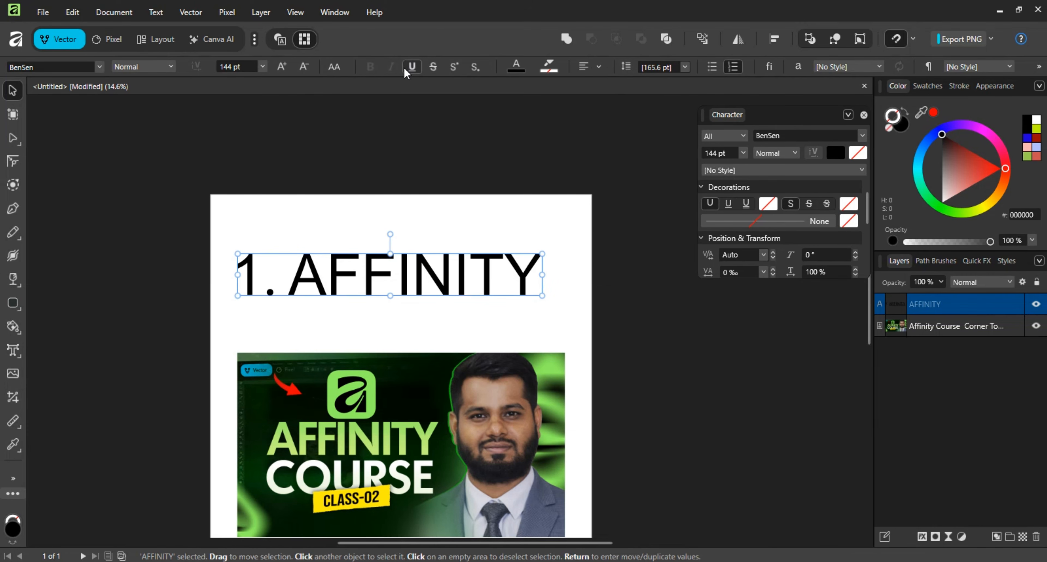
left_click(731, 67)
left_click_drag(355, 265, 393, 276)
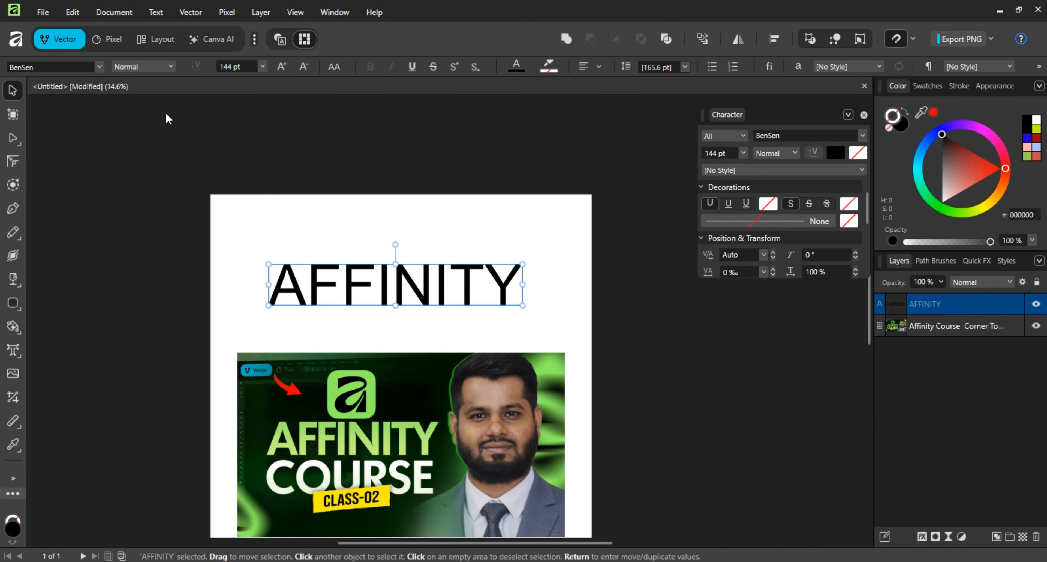
- Change the AFFINITY text's font to Bebas Neue
left_click(100, 66)
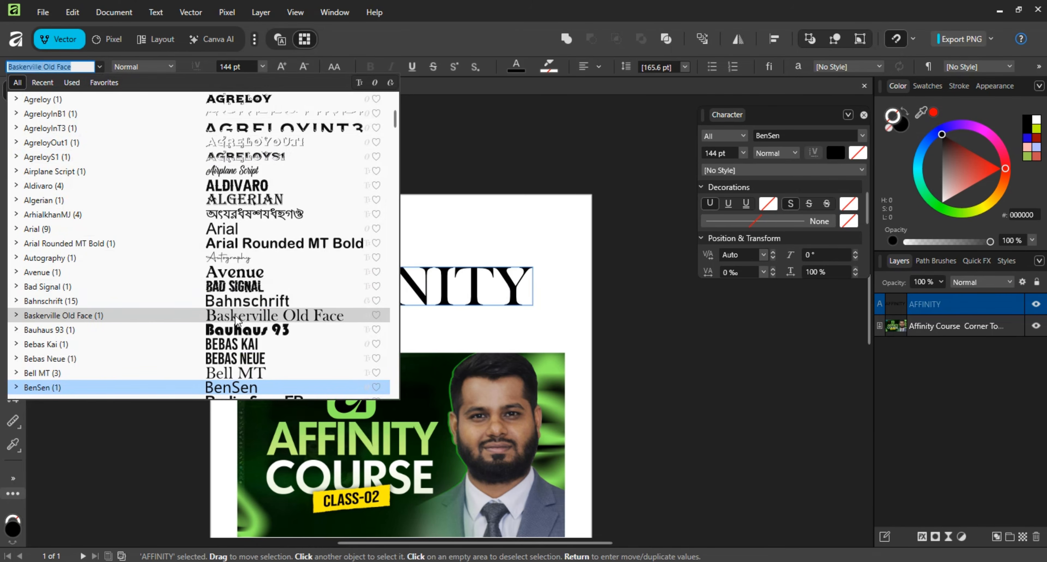
left_click(235, 344)
left_click(235, 356)
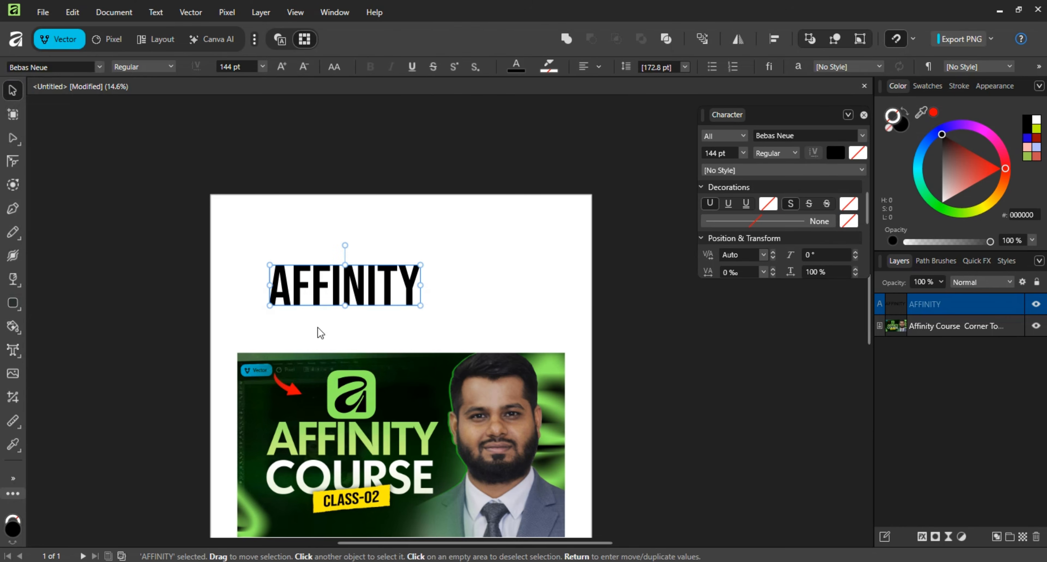
- Enlarge the AFFINITY text to 288 pt and re-centre it in the space above the image
left_click(262, 67)
left_click(230, 308)
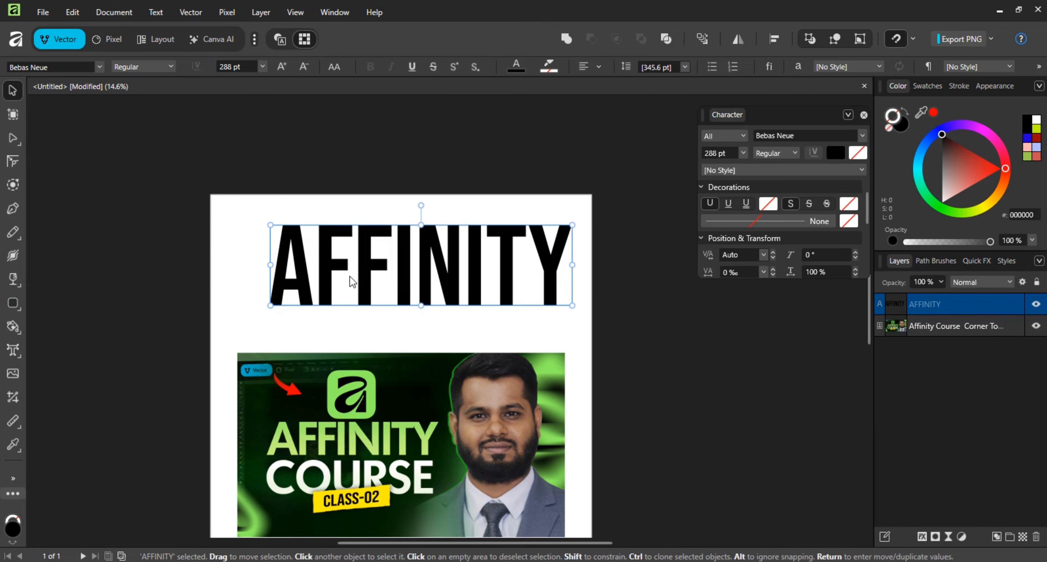
left_click_drag(467, 276, 447, 288)
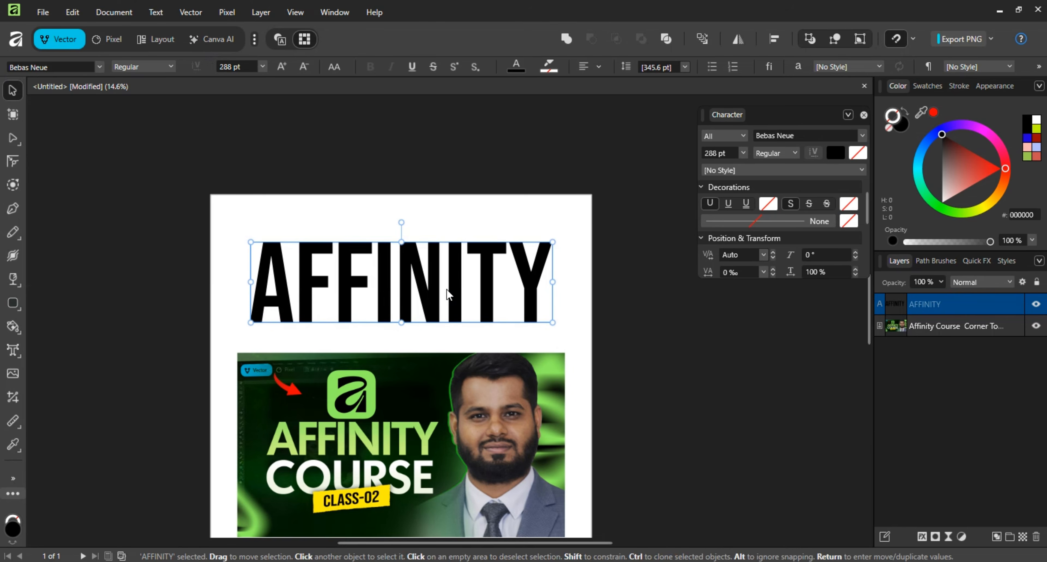
- Set the AFFINITY text's font size to 250 pt and centre it just above the image
scroll(447, 291, "down", 2)
scroll(447, 292, "down", 1)
scroll(446, 292, "up", 2)
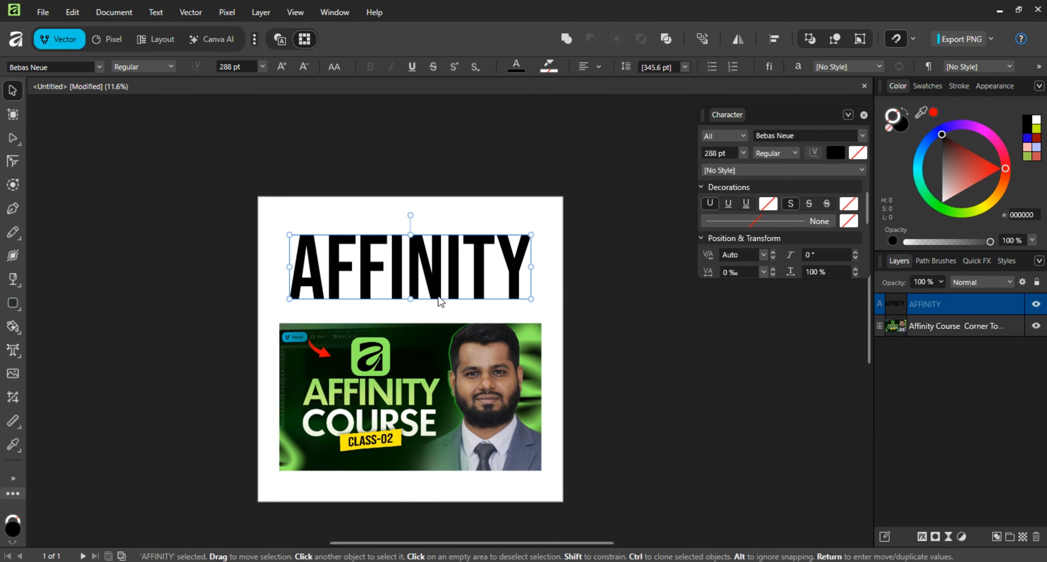
left_click(243, 66)
type("2")
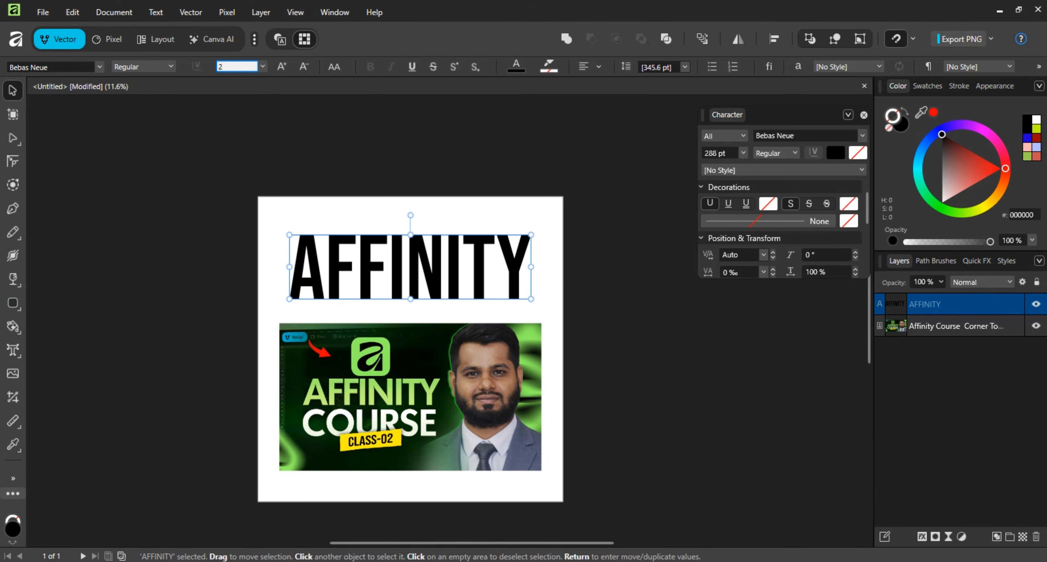
type("50")
key("Return")
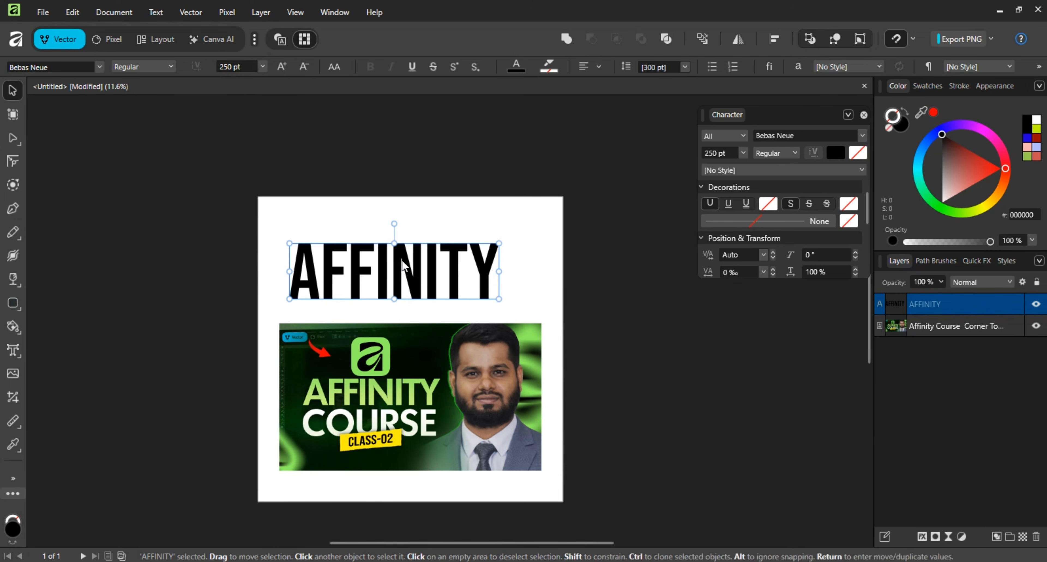
left_click_drag(382, 287, 392, 292)
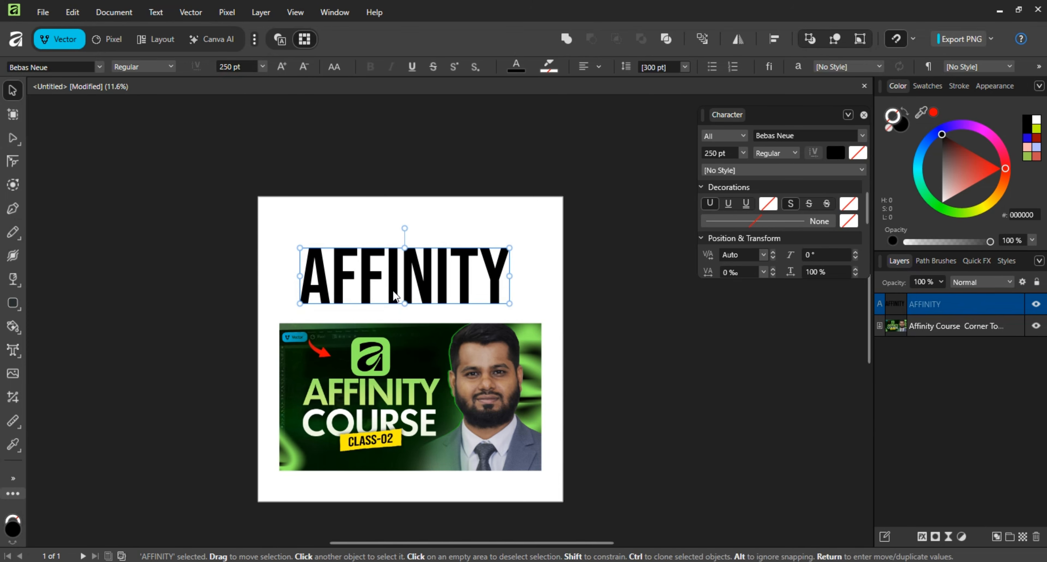